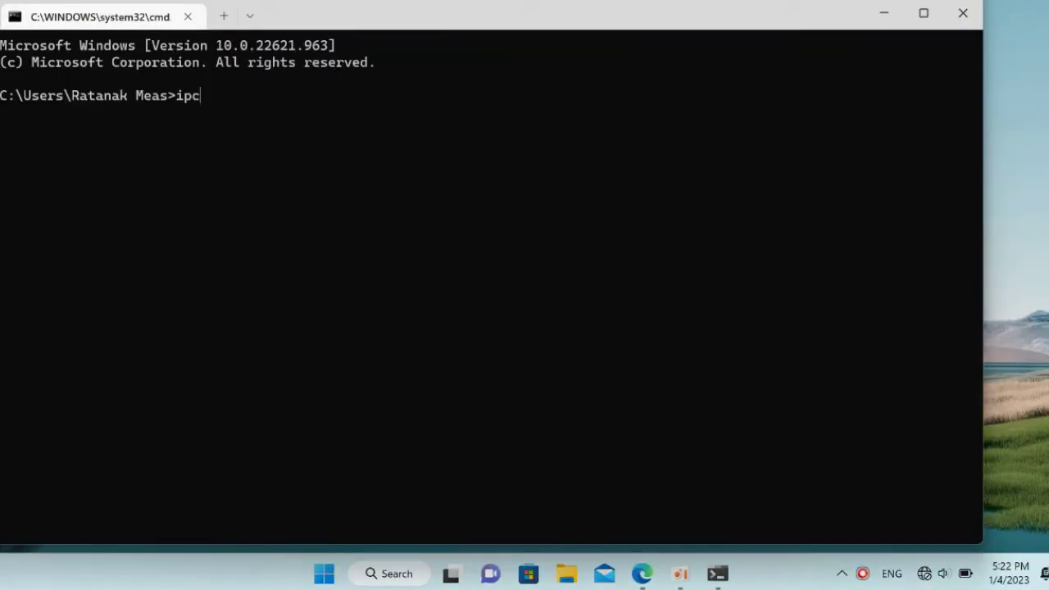
# - Run ipconfig to show the Ethernet adapter at 192.168.1.10 with gateway 192.168.1.1
pyautogui.write('fig')
pyautogui.press('Return')
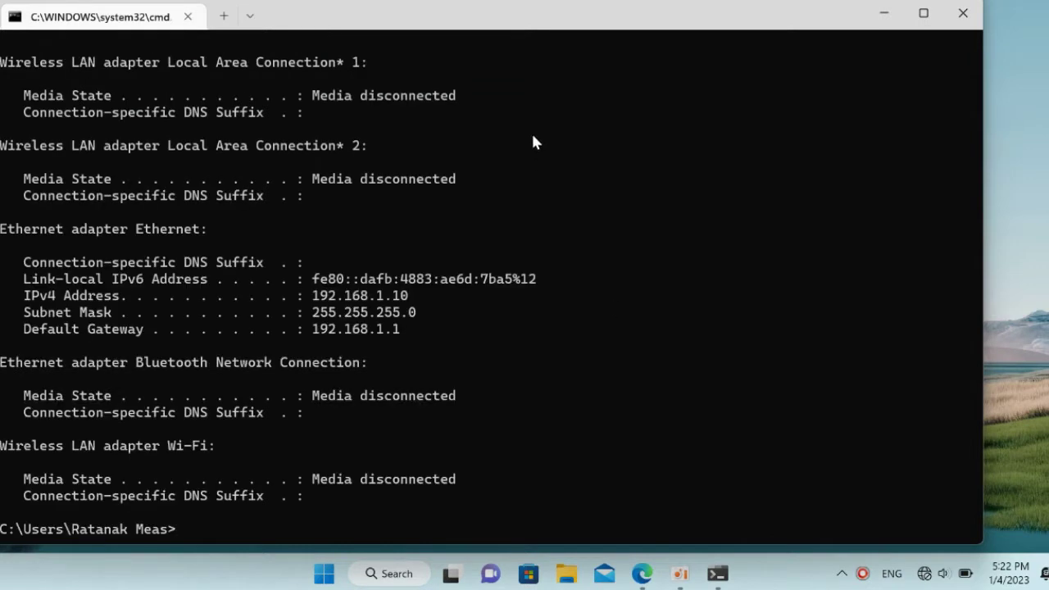
# - Close Command Prompt, open the router login page at 192.168.1.1 in Edge, and decline translation
pyautogui.click(964, 13)
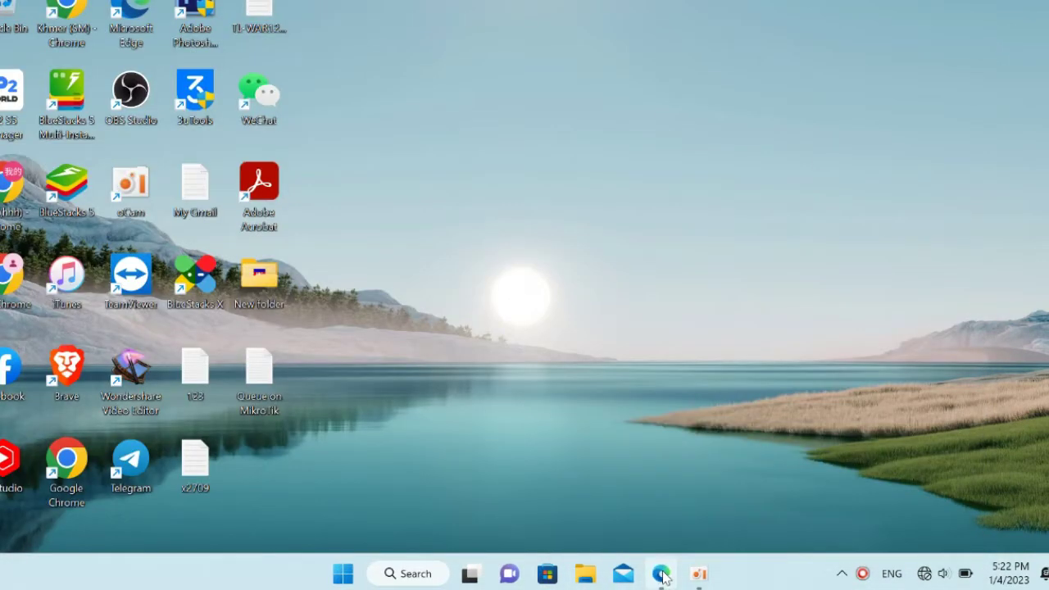
pyautogui.click(661, 574)
pyautogui.click(312, 20)
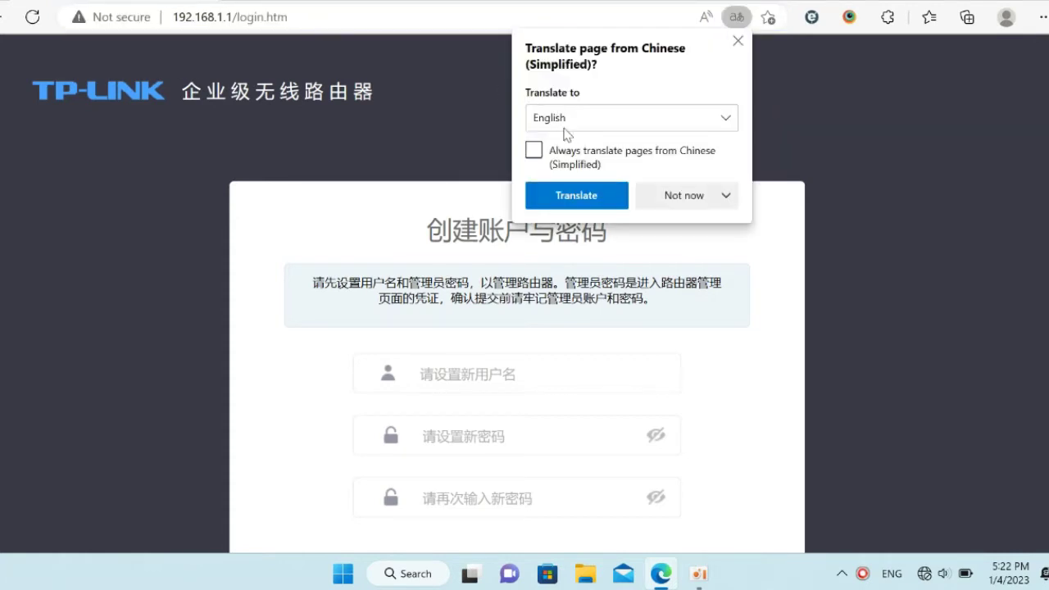
pyautogui.click(673, 195)
pyautogui.click(700, 224)
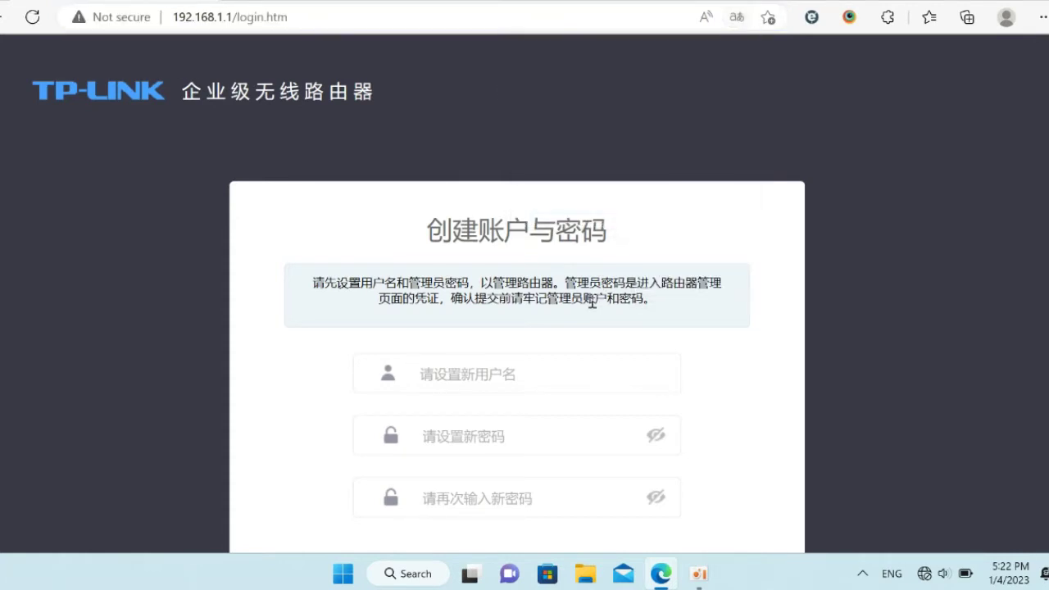
# - Create the administrator account with username 'admin' and a confirmed password
pyautogui.click(552, 382)
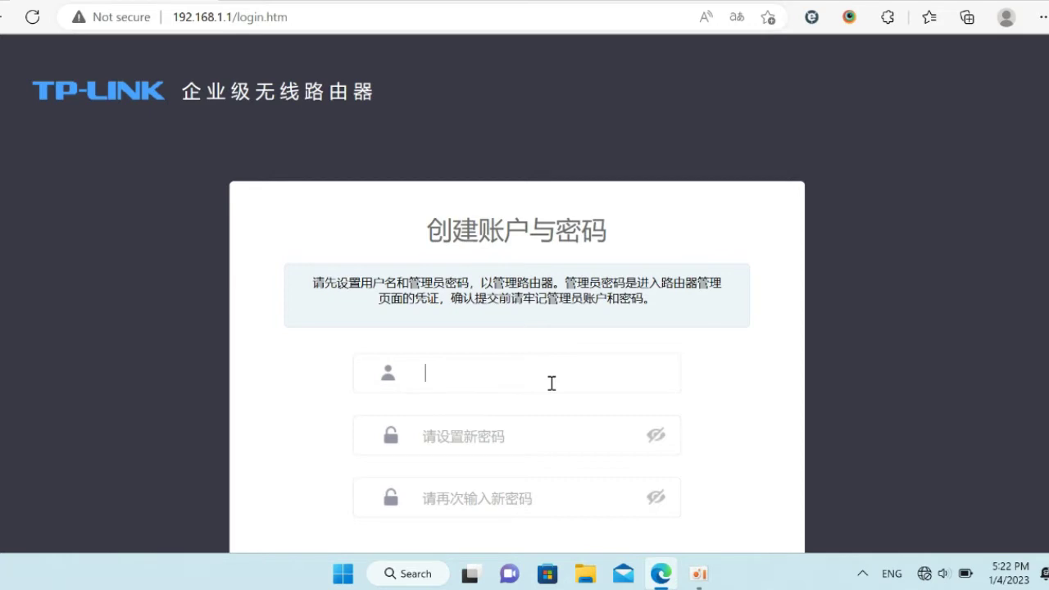
pyautogui.write('admin')
pyautogui.press('Tab')
pyautogui.write('a')
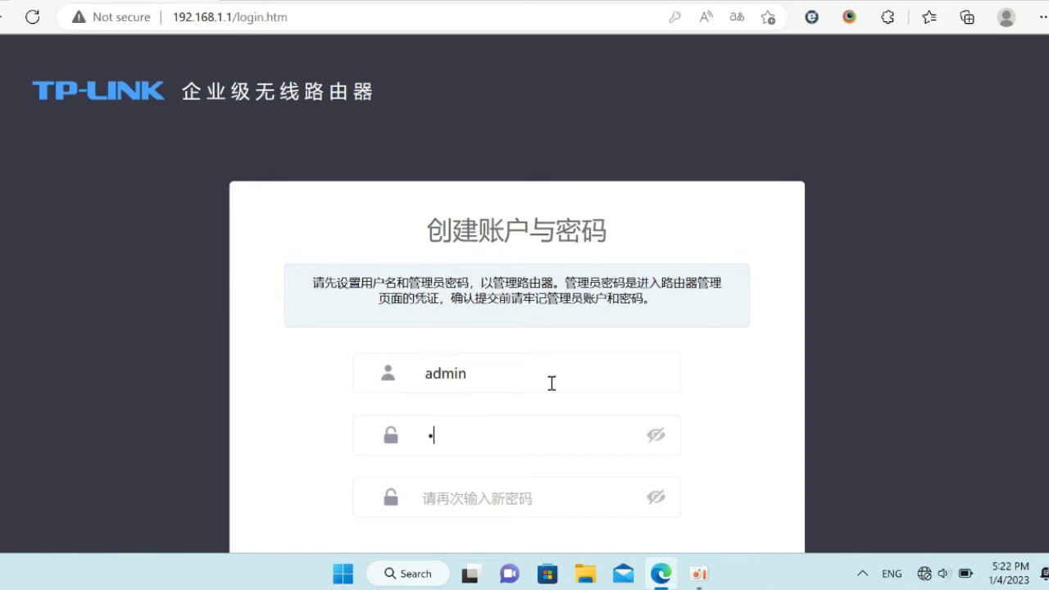
pyautogui.press('Tab')
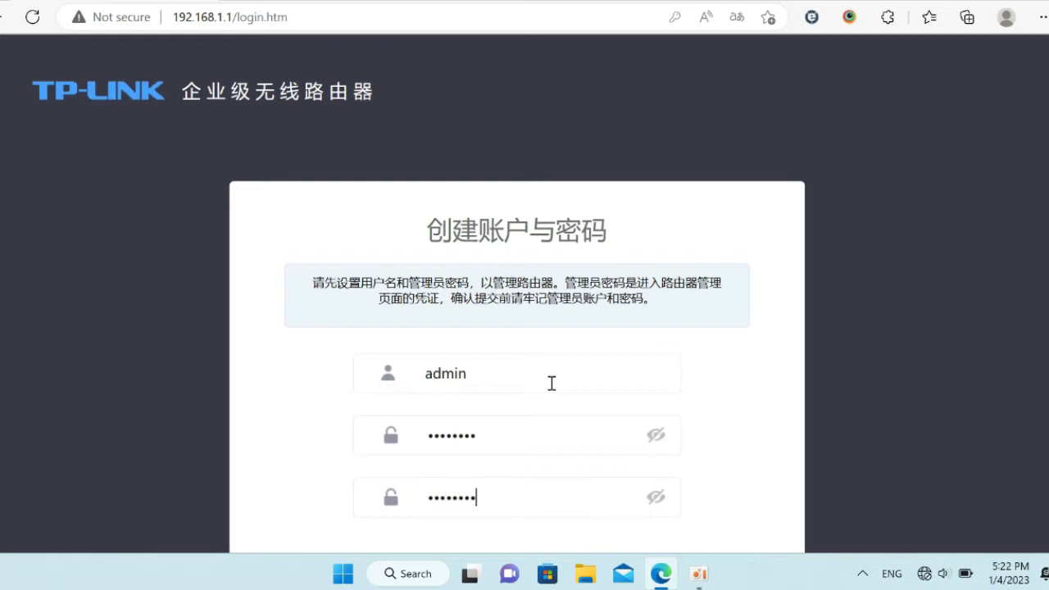
pyautogui.press('Return')
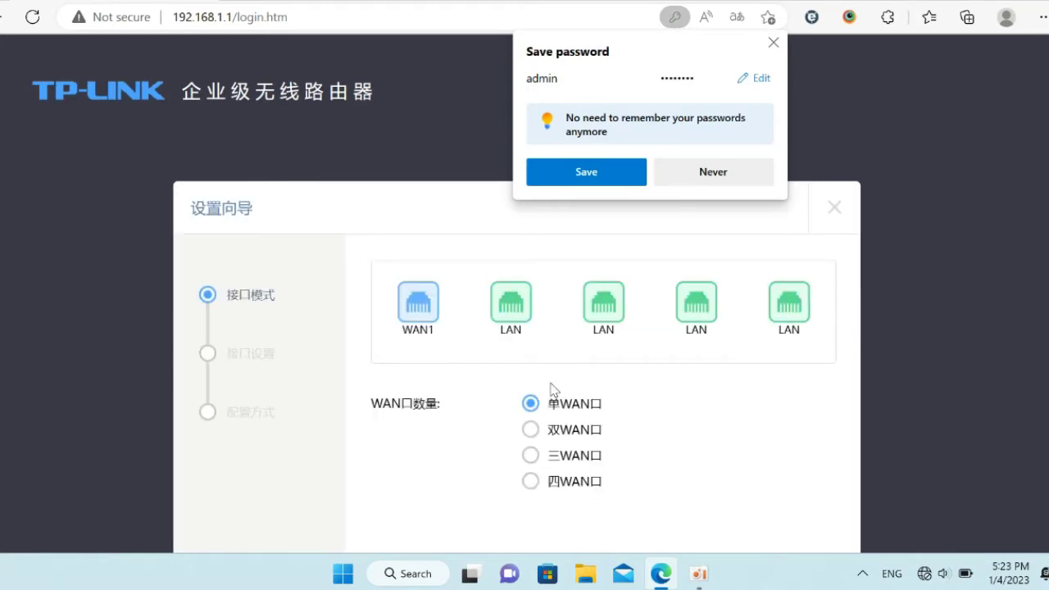
# - Decline saving the browser password and continue past the single-WAN interface-mode step
pyautogui.click(720, 172)
pyautogui.scroll(-2, 860, 320)
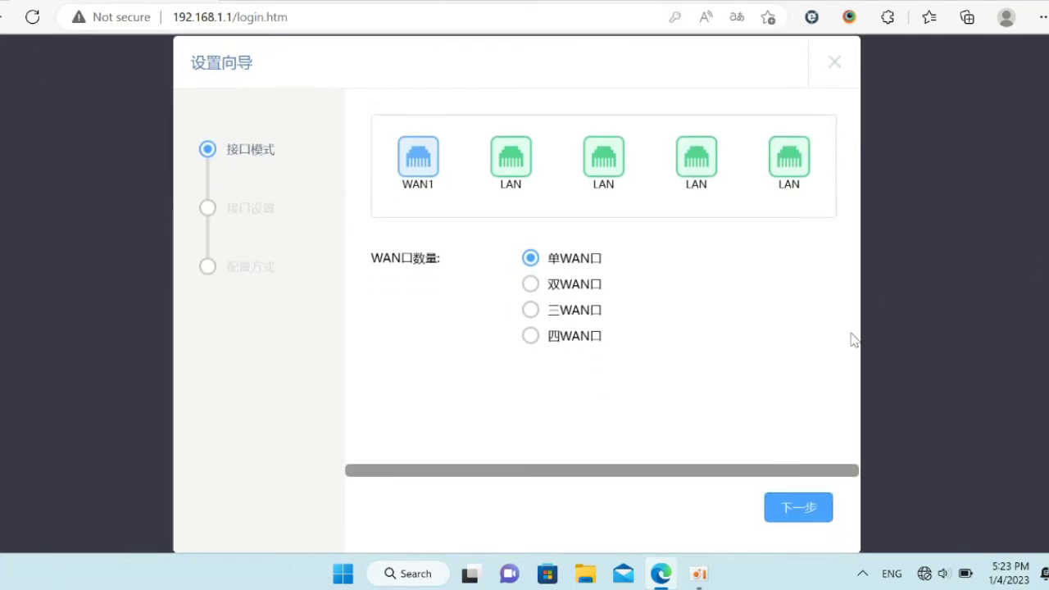
pyautogui.click(818, 508)
# - Enter the PPPoE username and password for WAN1 and attempt to connect
pyautogui.click(617, 305)
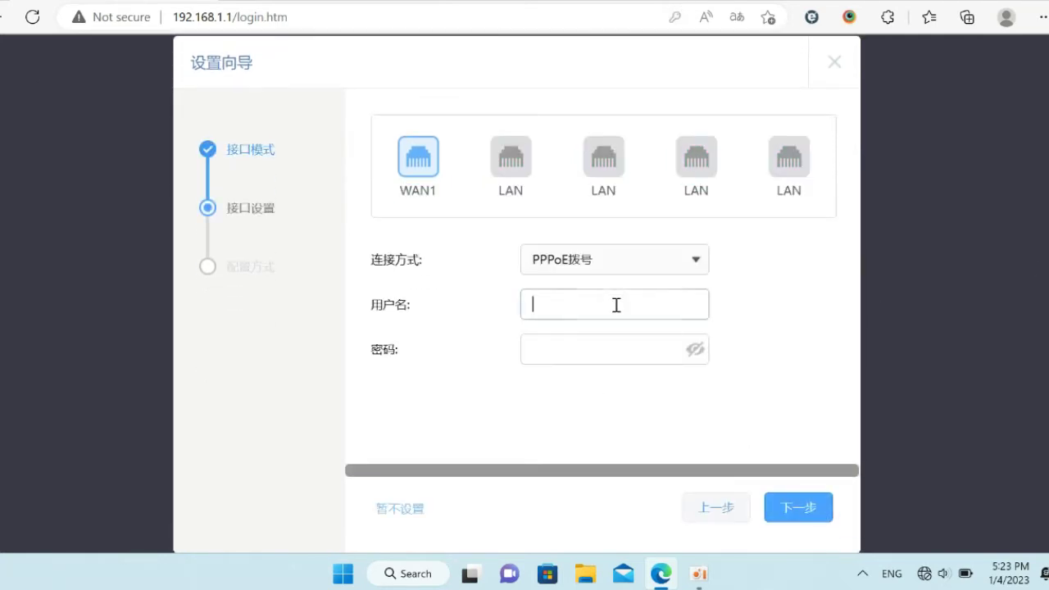
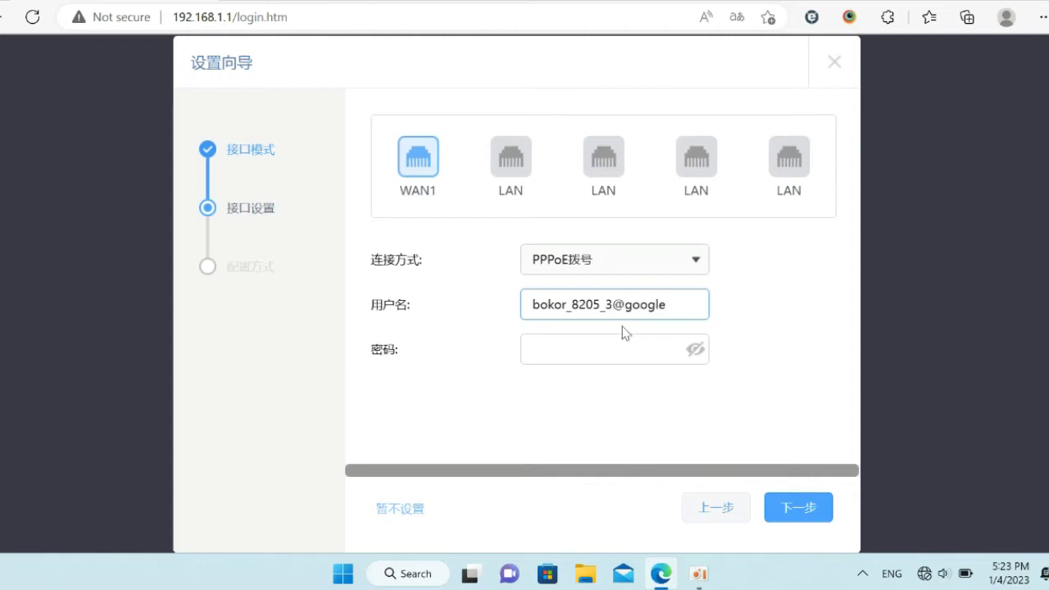
pyautogui.press('Tab')
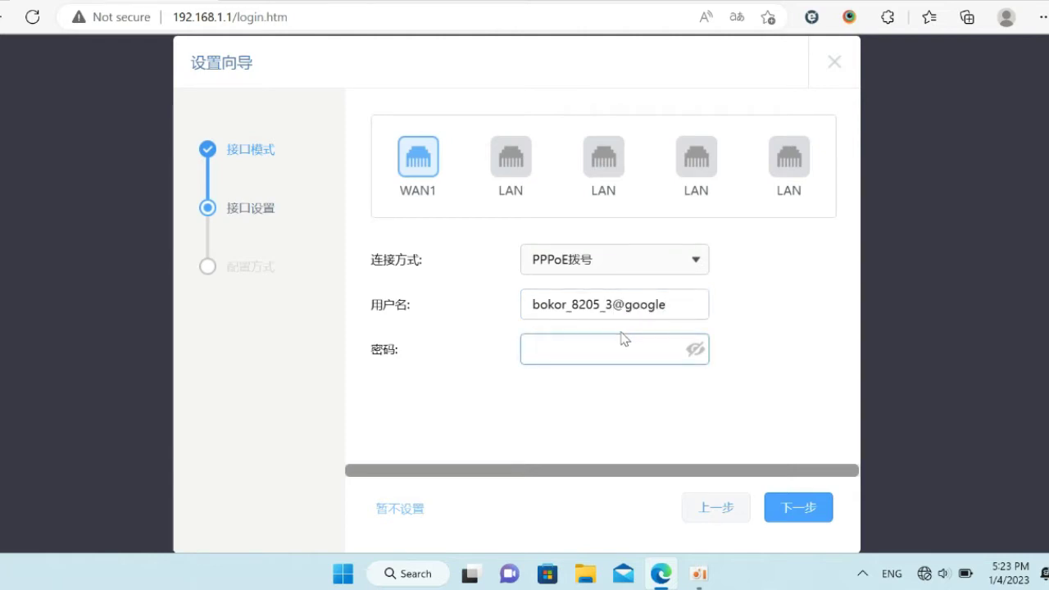
pyautogui.write('****')
pyautogui.click(794, 508)
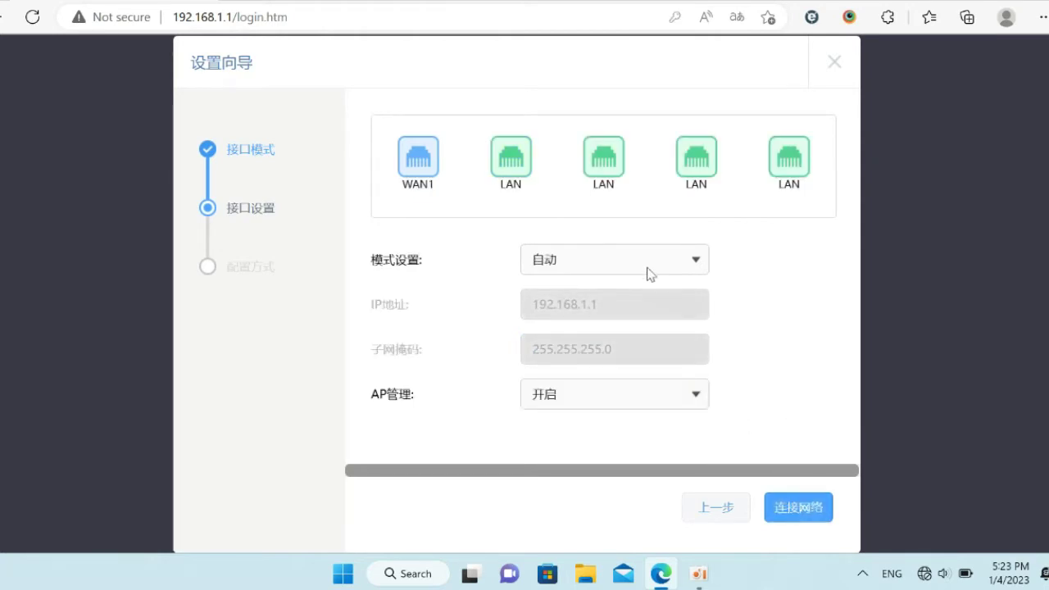
pyautogui.click(793, 506)
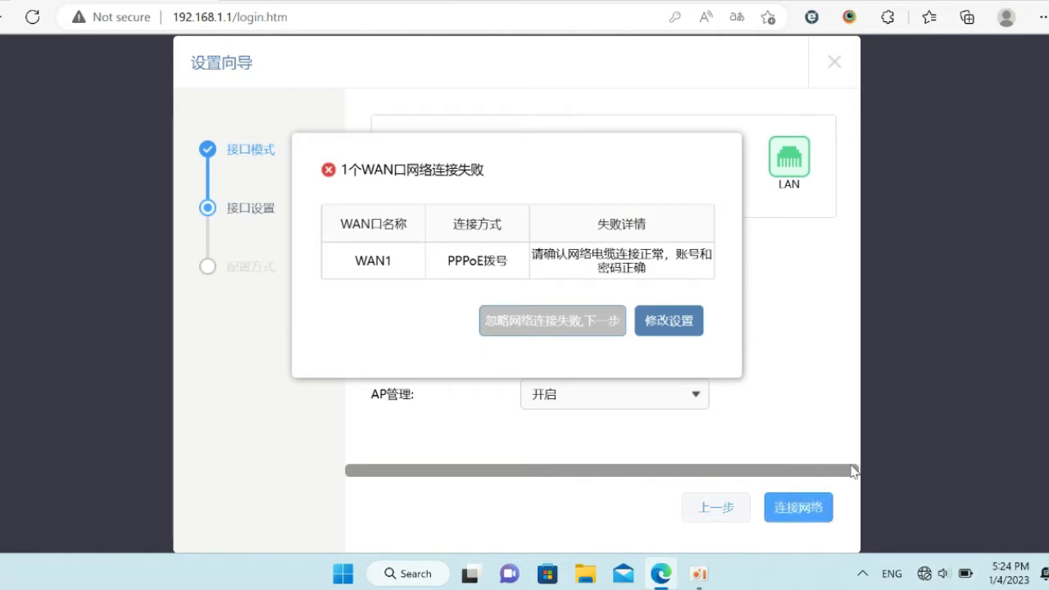
# - Revise the settings so LAN mode is manual with IP 192.168.2.1, then connect
pyautogui.click(683, 333)
pyautogui.click(797, 510)
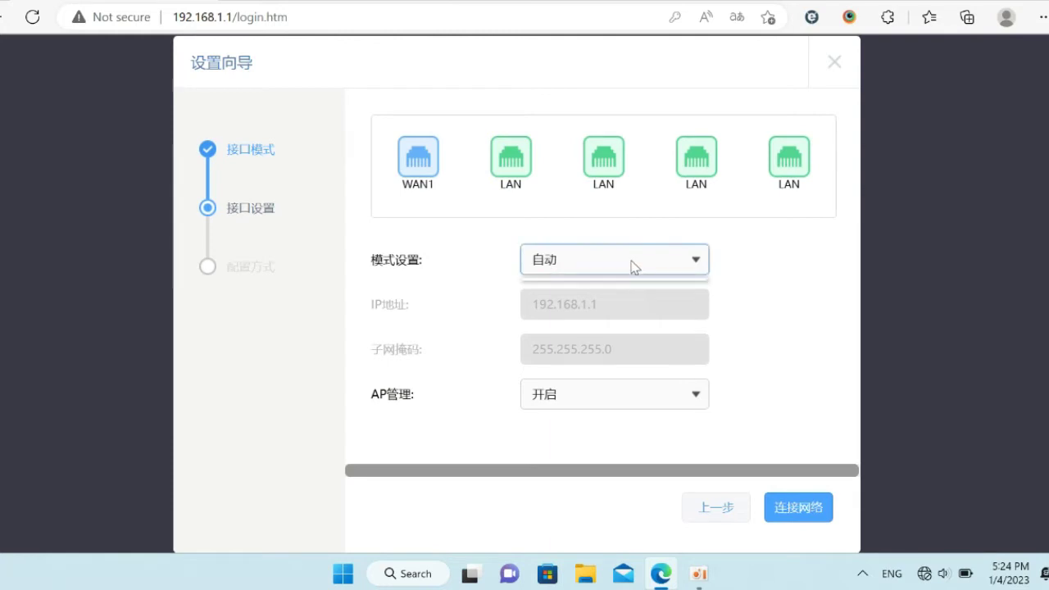
pyautogui.click(634, 264)
pyautogui.click(604, 332)
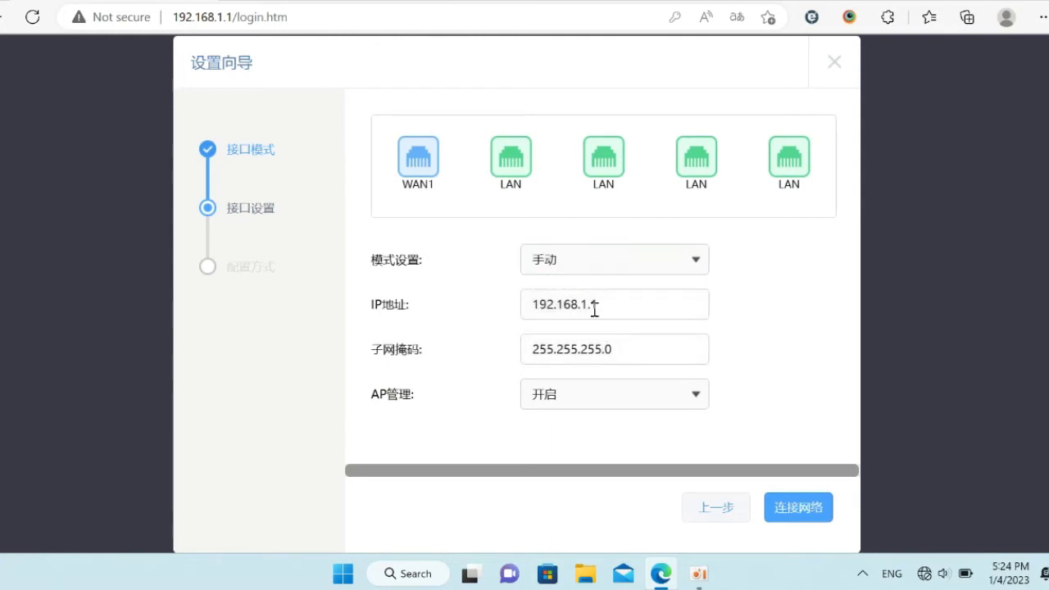
pyautogui.click(587, 304)
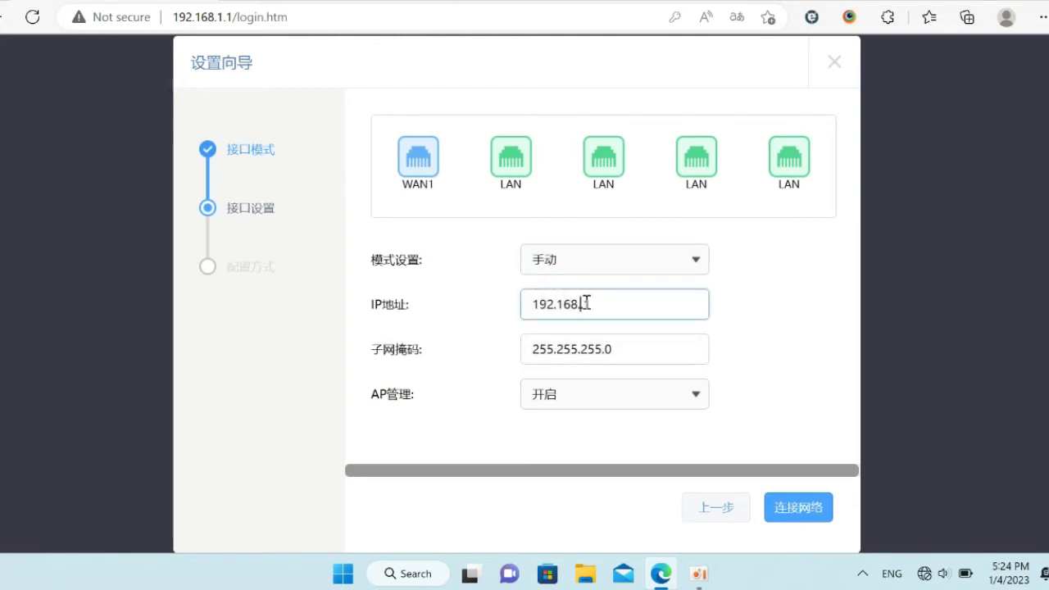
pyautogui.click(792, 508)
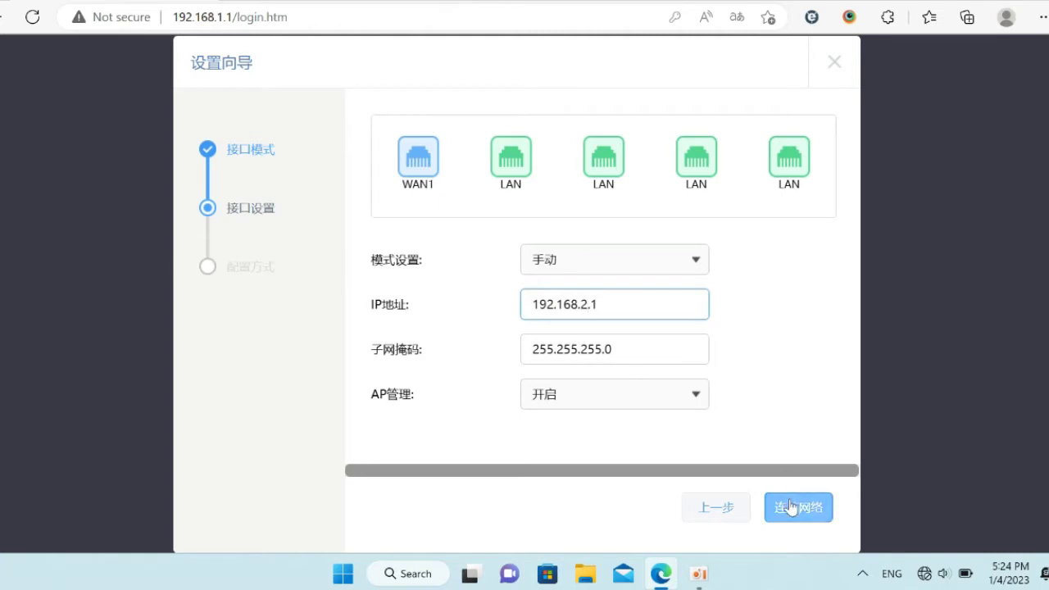
pyautogui.click(792, 508)
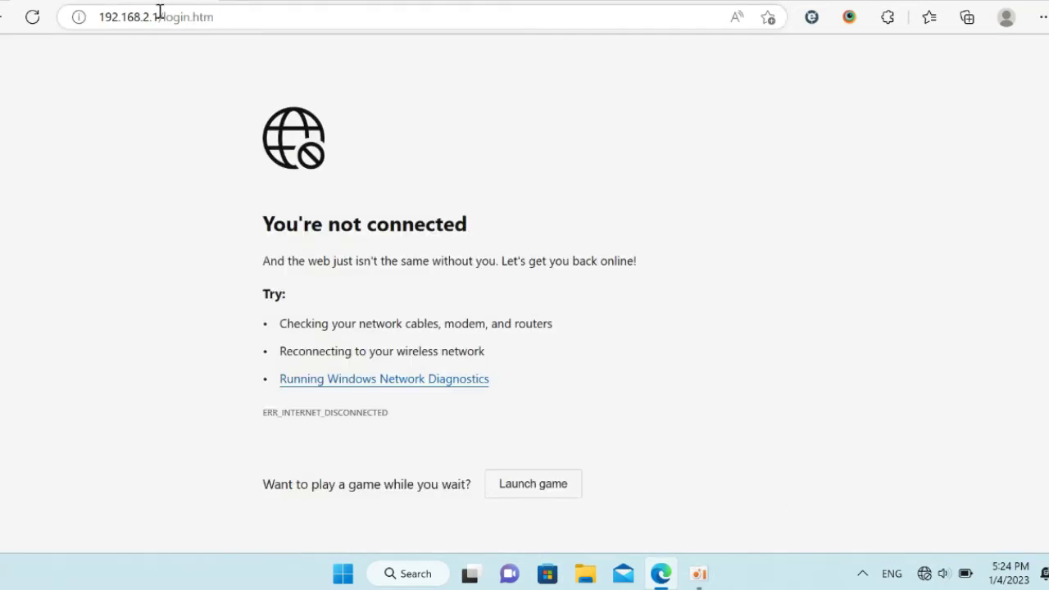
# - Strip /login.htm from the address and reload the router at 192.168.2.1
pyautogui.click(239, 17)
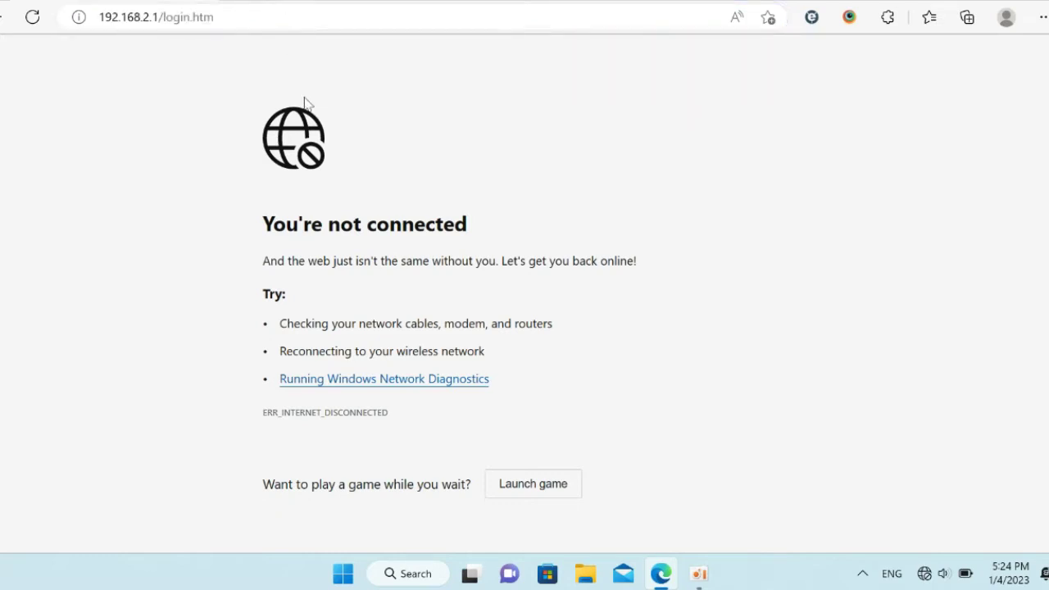
pyautogui.moveTo(157, 16); pyautogui.dragTo(389, 33)
pyautogui.press('BackSpace')
pyautogui.press('Return')
# - Open Network Connections with ncpa.cpl from the Run box
pyautogui.press('super+r')
pyautogui.write('ncpa.cpl')
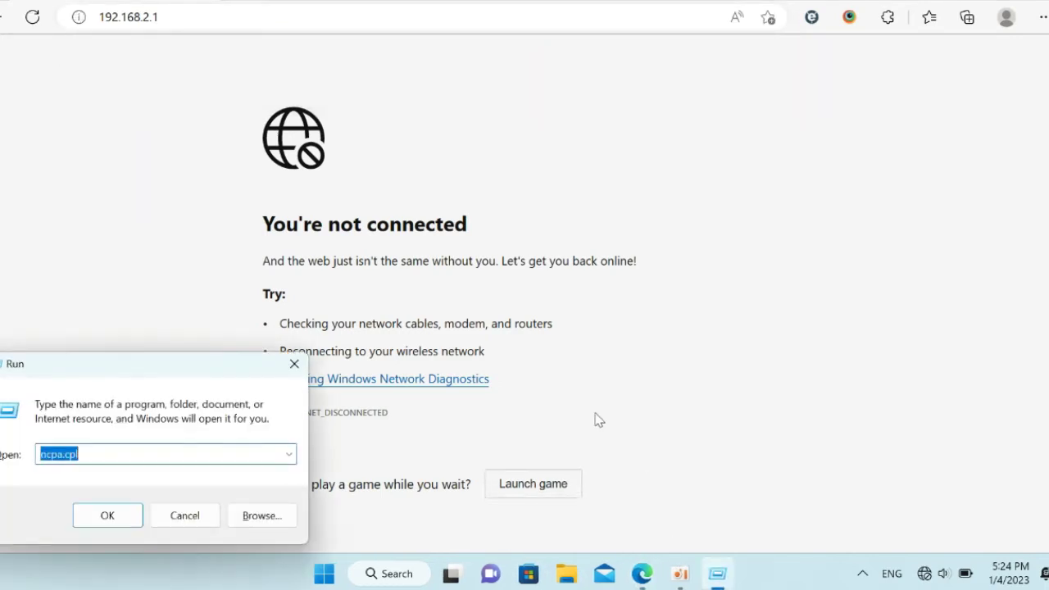
pyautogui.press('Return')
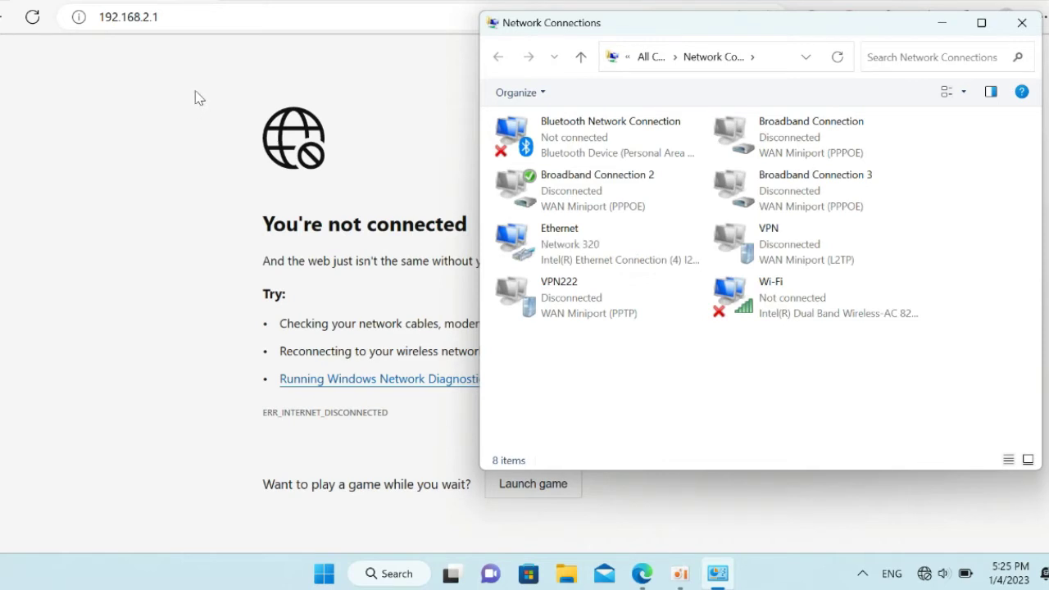
# - Log in to the router admin at 192.168.2.1 as admin and decline saving the password
pyautogui.click(214, 16)
pyautogui.click(214, 17)
pyautogui.press('Return')
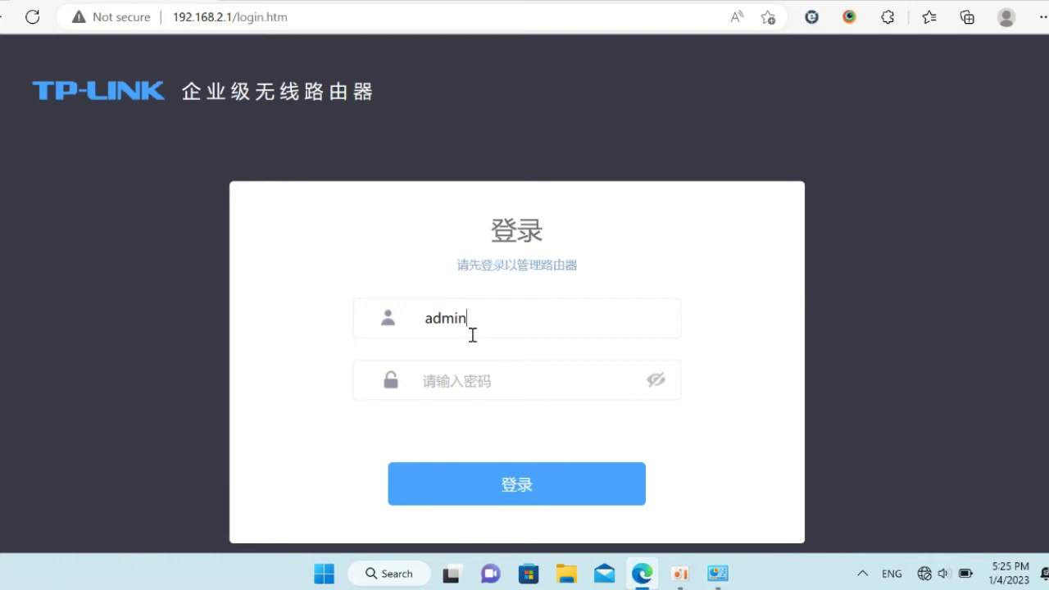
pyautogui.press('Tab')
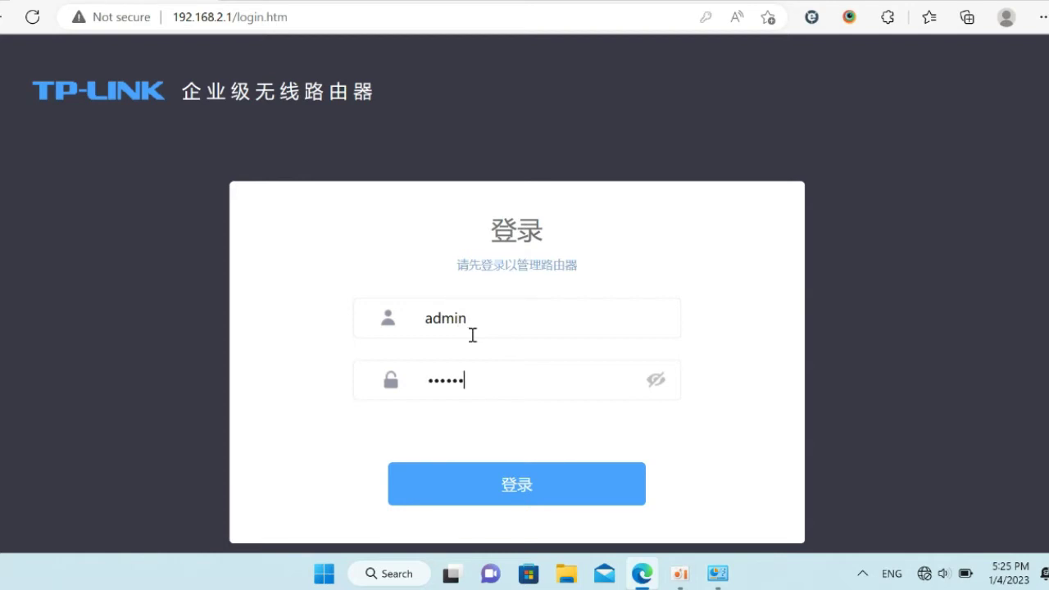
pyautogui.press('Return')
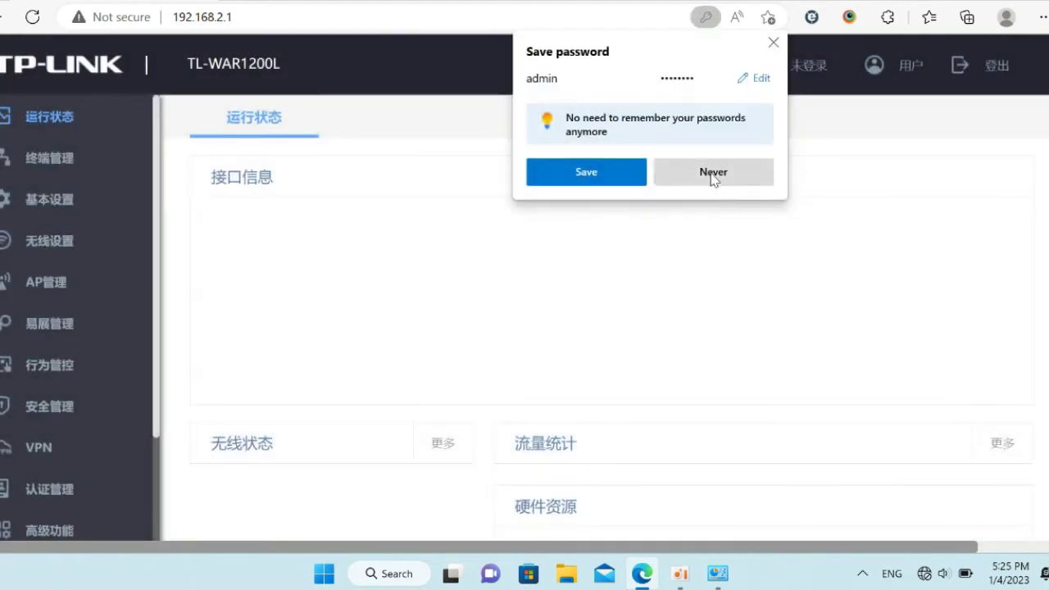
pyautogui.click(712, 176)
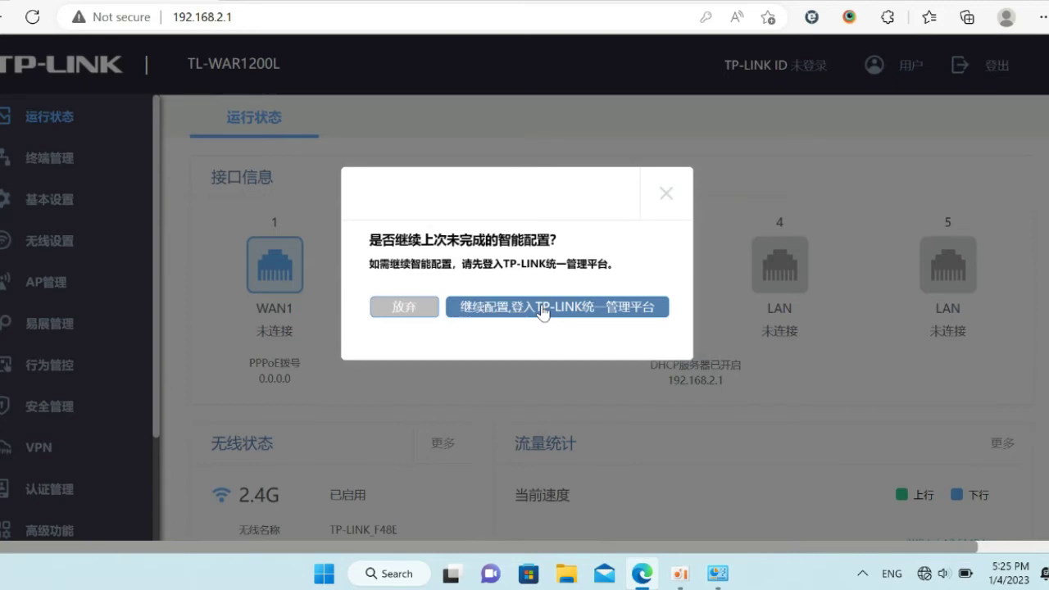
# - Abandon the unfinished smart configuration and set WAN1's connection type to PPPoE dialing
pyautogui.click(430, 308)
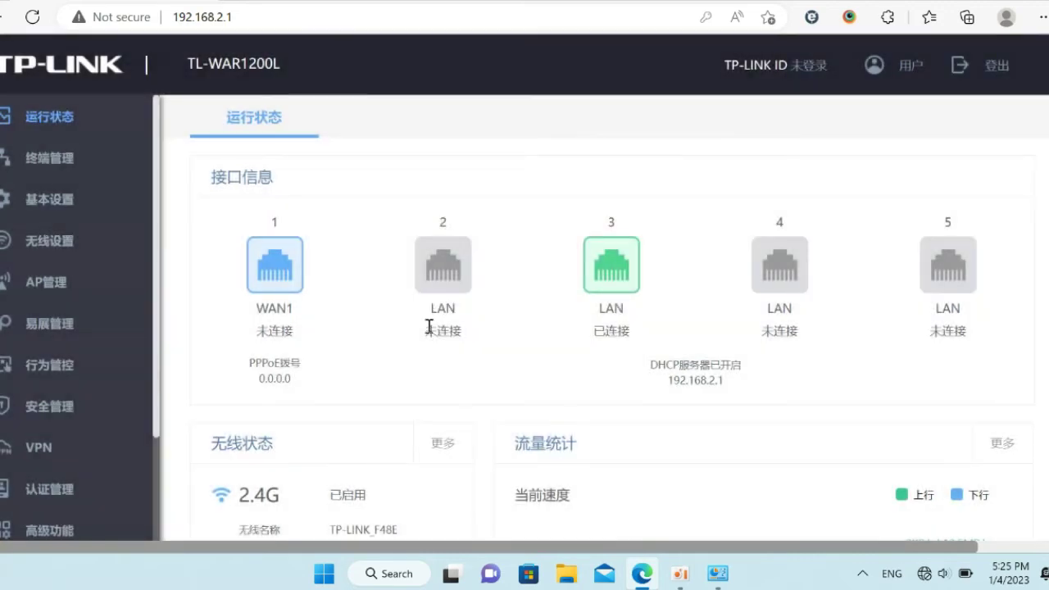
pyautogui.click(37, 205)
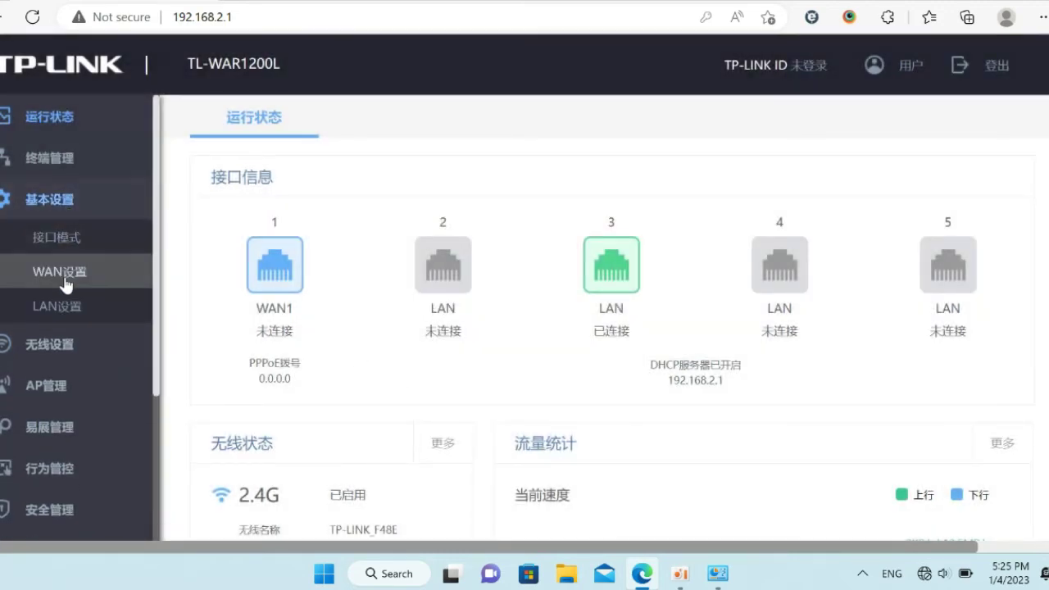
pyautogui.click(59, 276)
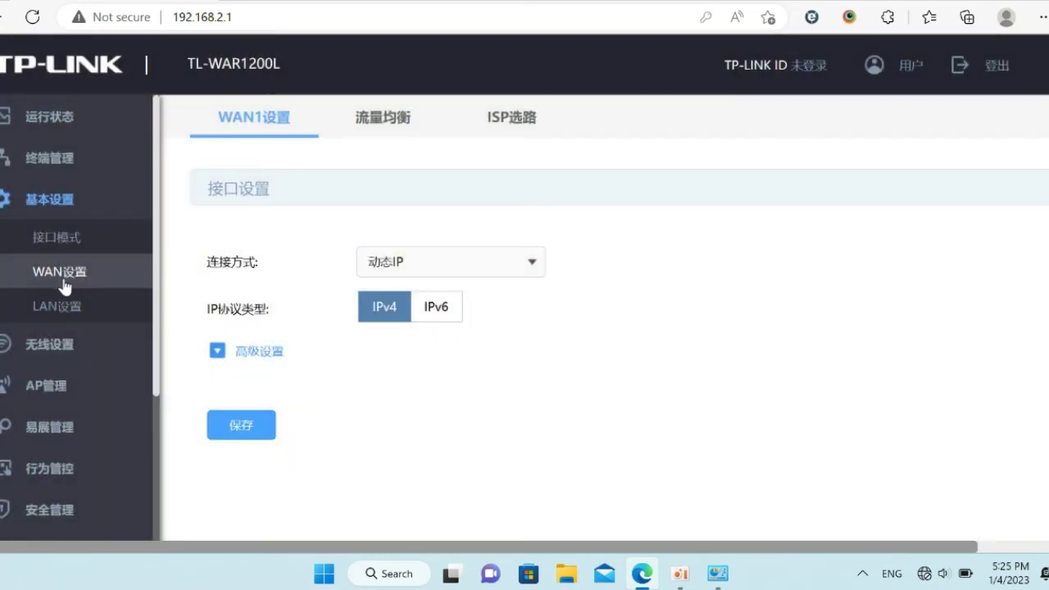
pyautogui.click(462, 262)
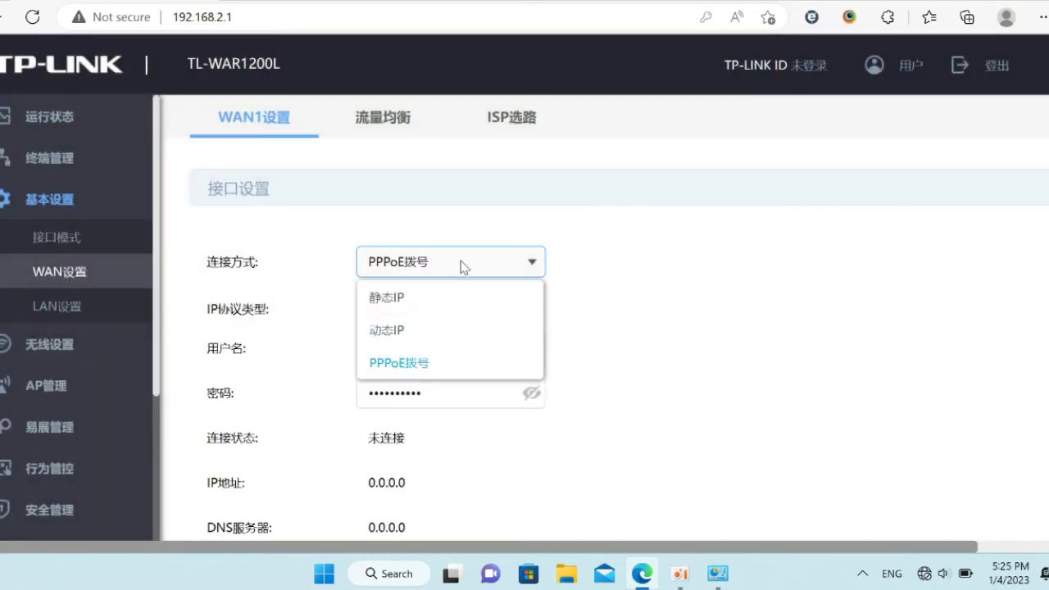
pyautogui.click(702, 285)
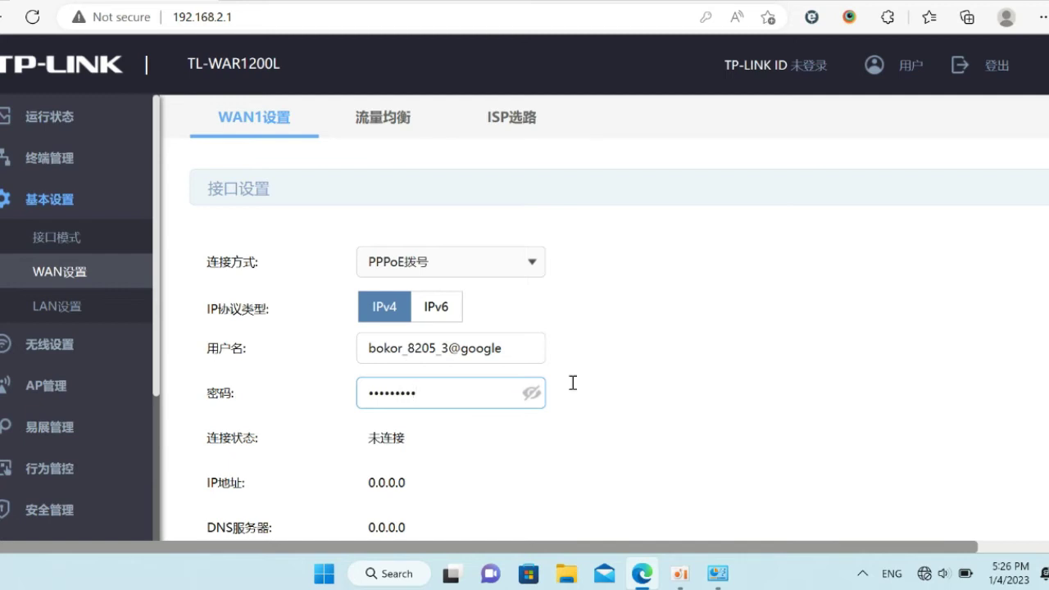
pyautogui.scroll(-3, 279, 518)
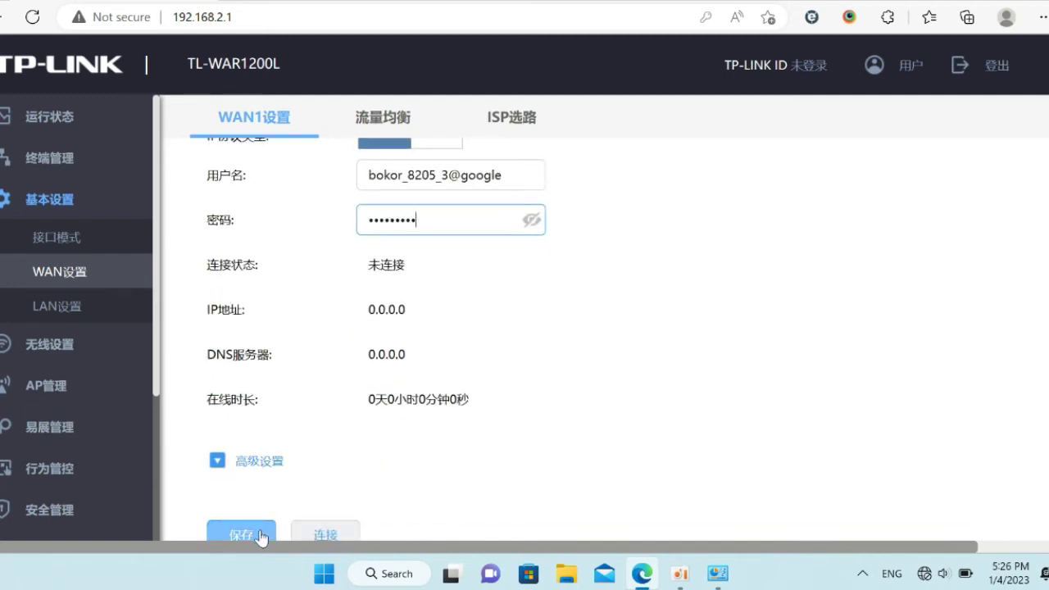
pyautogui.click(256, 536)
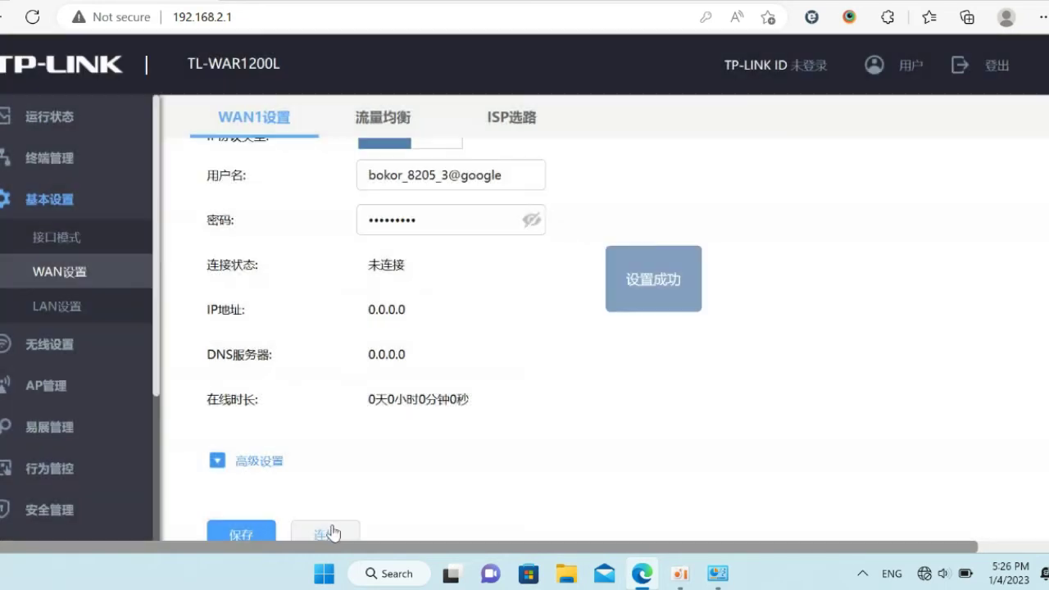
pyautogui.click(332, 531)
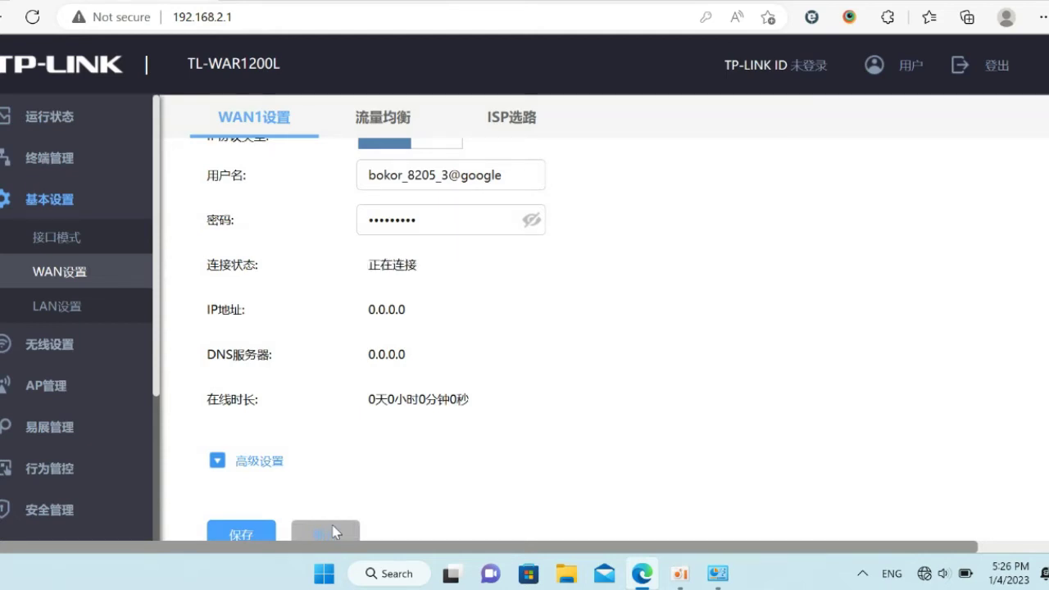
pyautogui.click(68, 308)
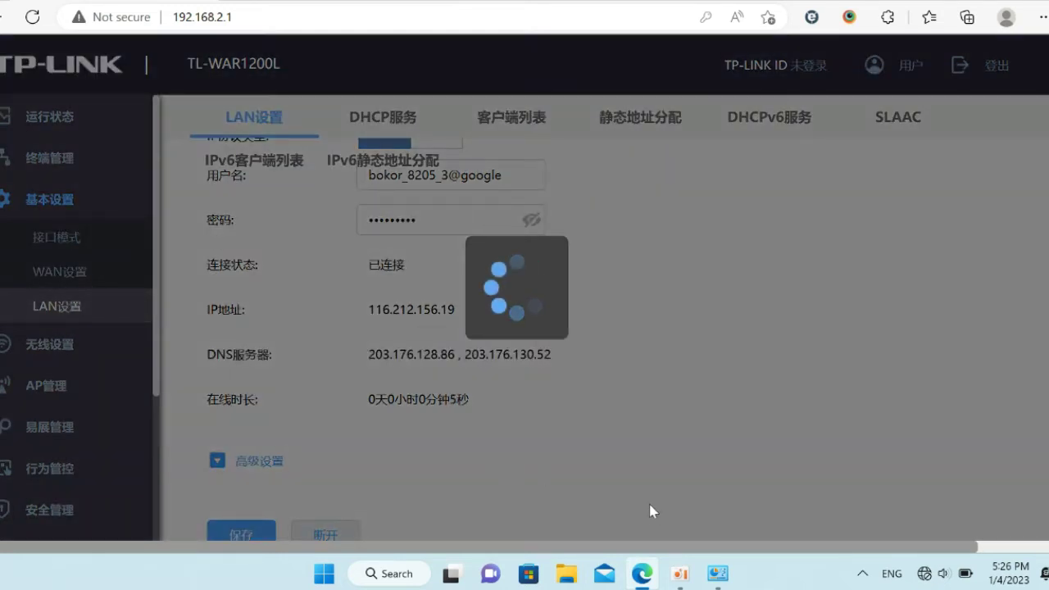
# - Run ping 8.8.8.8 -t in a shrunken Command Prompt beside the router's DHCP service page
pyautogui.press('super+r')
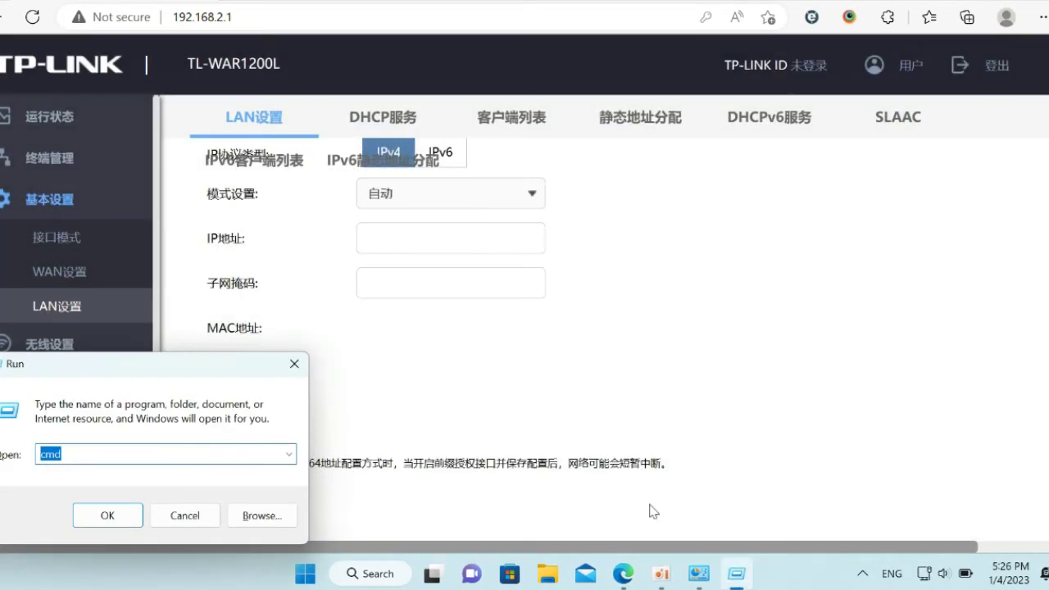
pyautogui.press('Escape')
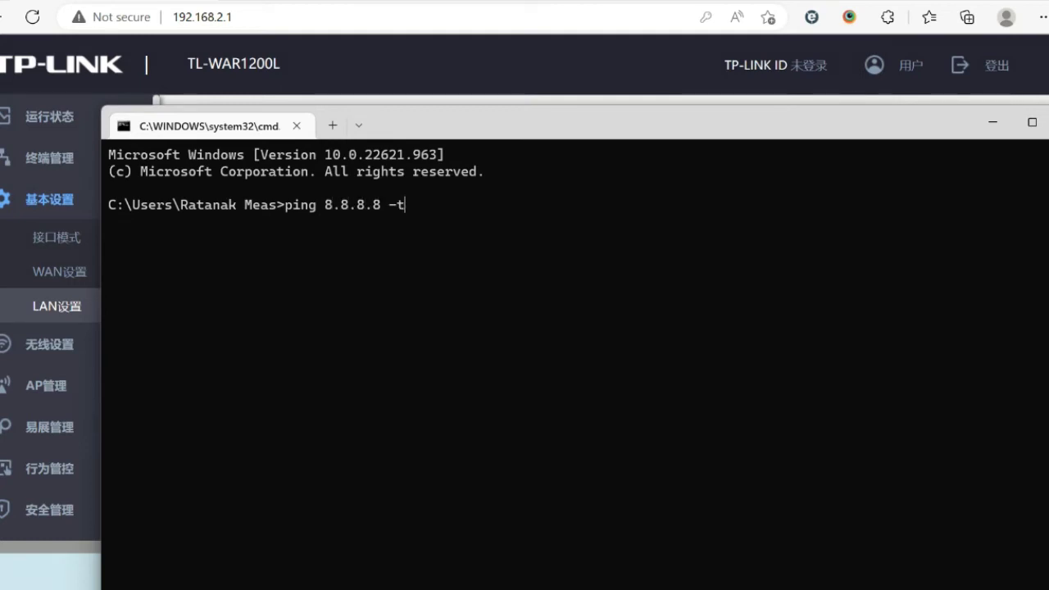
pyautogui.press('Return')
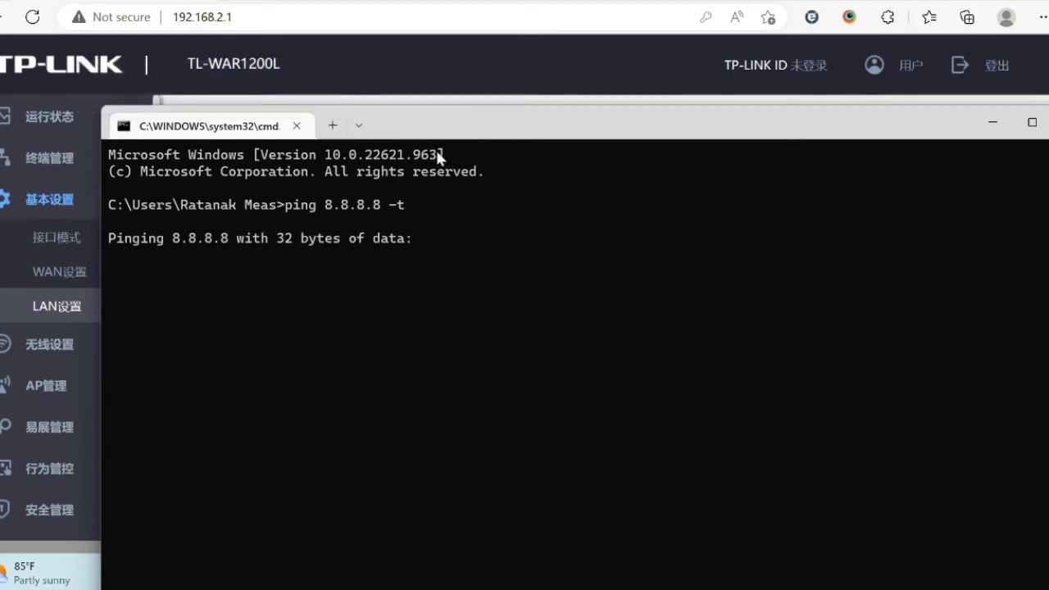
pyautogui.moveTo(97, 106); pyautogui.dragTo(597, 159)
pyautogui.click(374, 120)
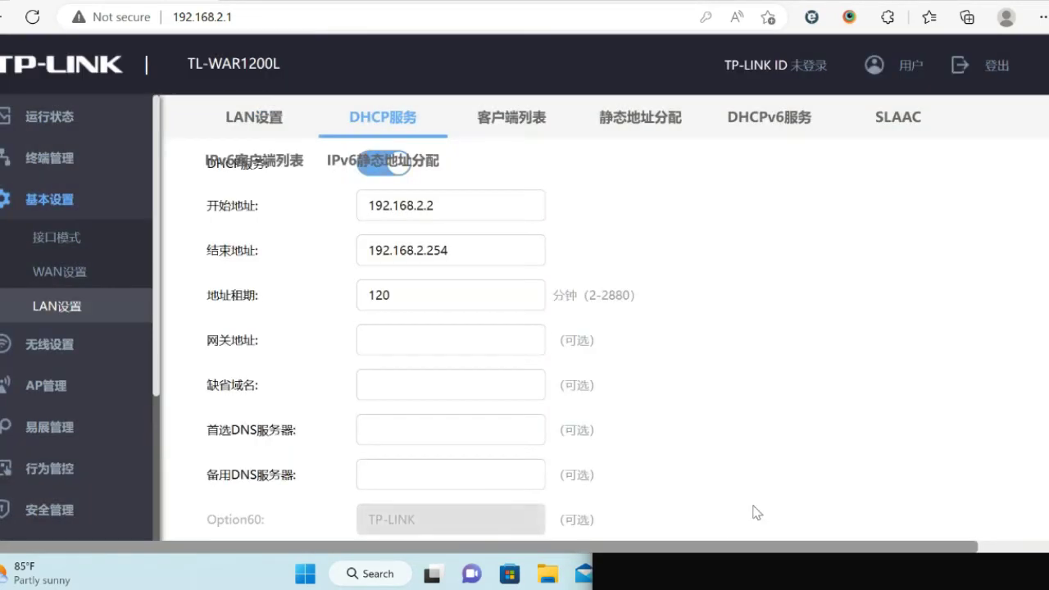
# - Set the DHCP primary DNS to 8.8.8.8 and secondary DNS to 8.8.4.4, and save
pyautogui.click(737, 574)
pyautogui.moveTo(887, 175); pyautogui.dragTo(726, 15)
pyautogui.click(831, 10)
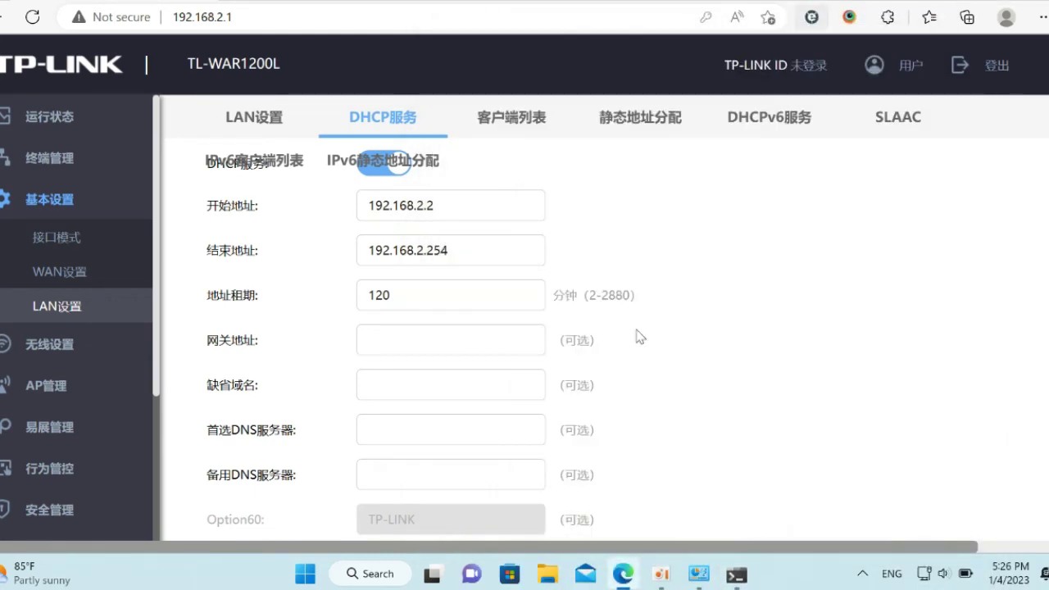
pyautogui.click(433, 421)
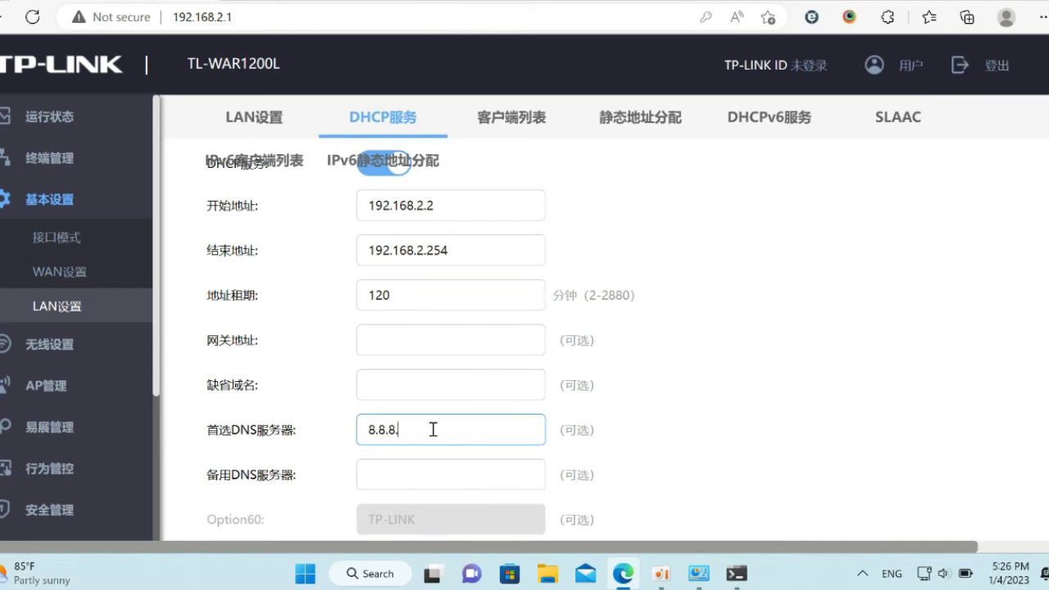
pyautogui.press('Tab')
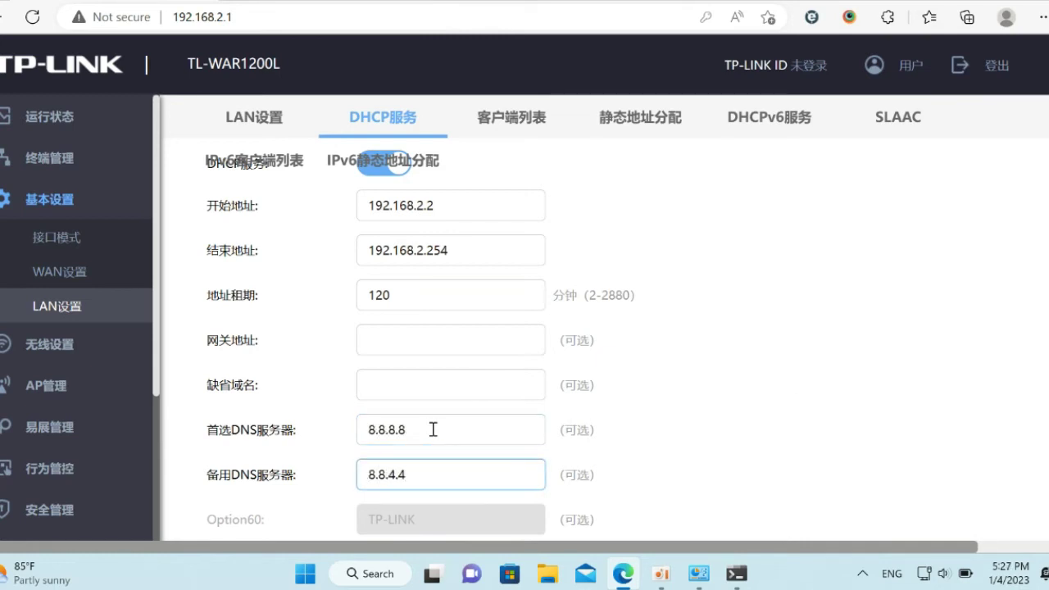
pyautogui.scroll(-3, 524, 328)
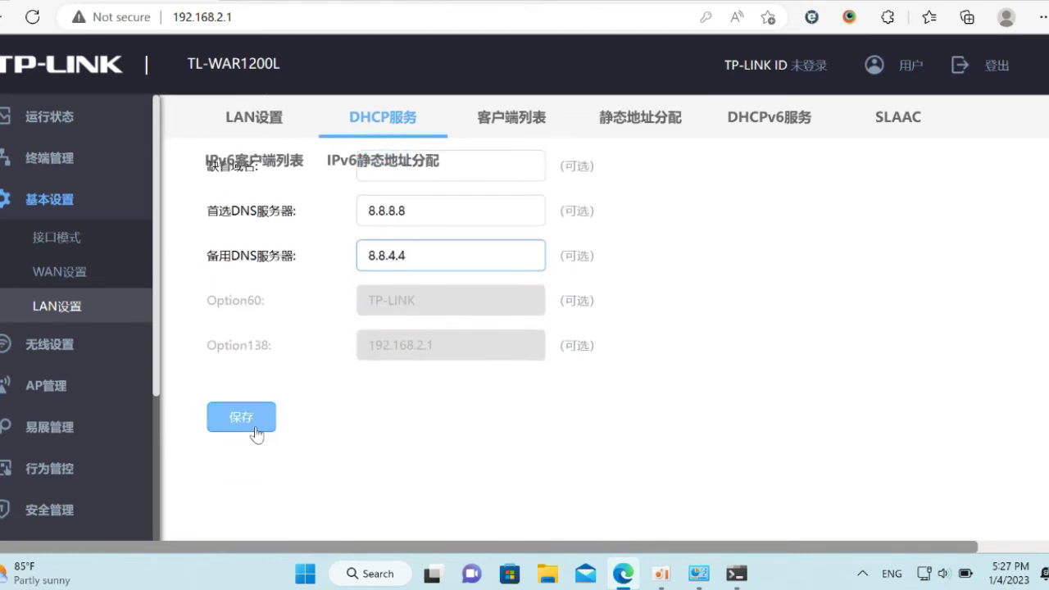
pyautogui.click(250, 425)
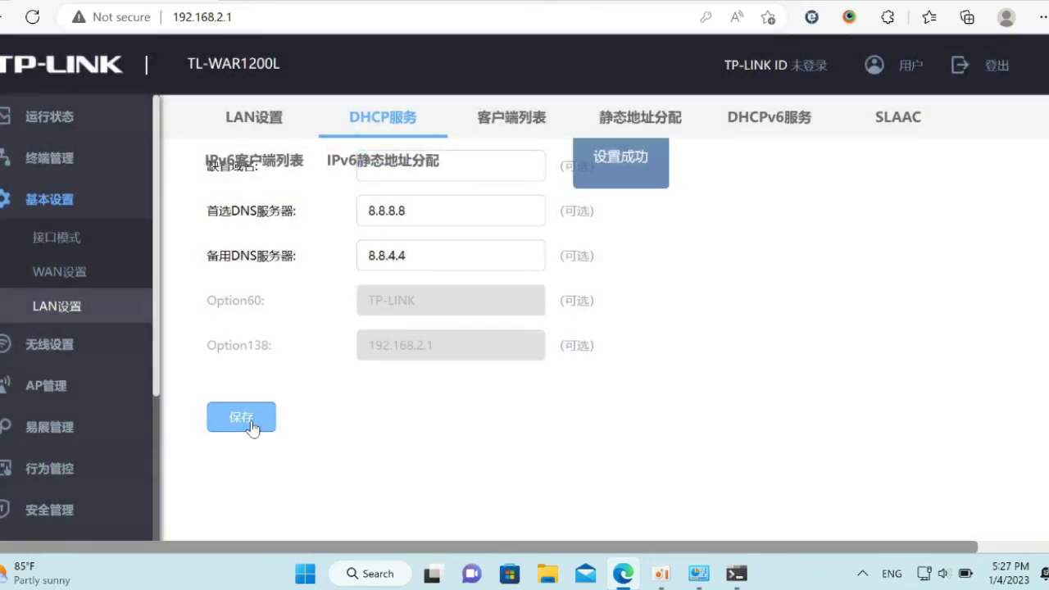
pyautogui.click(750, 586)
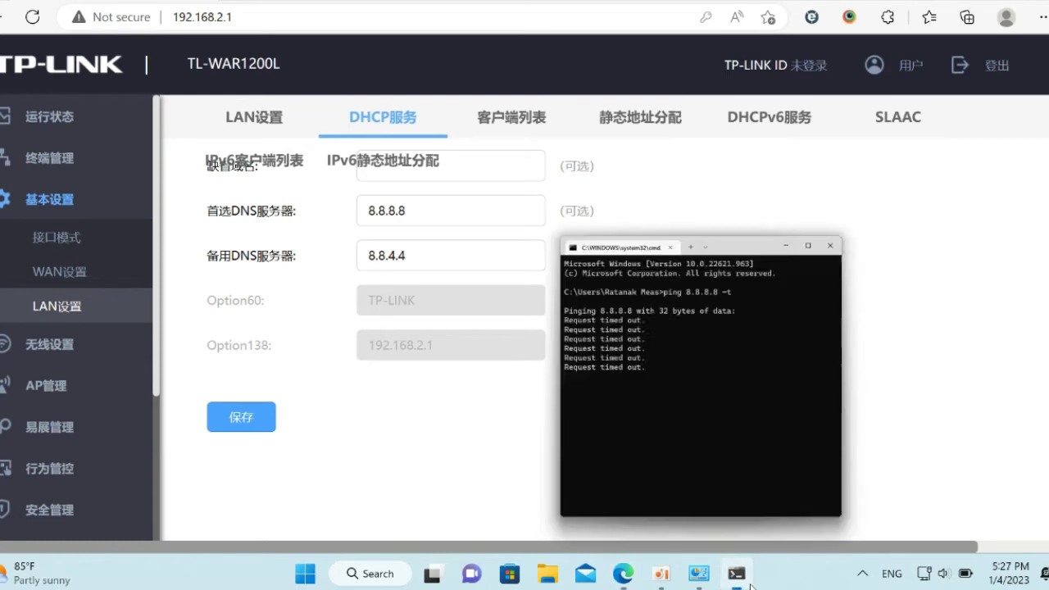
# - Stop the failed ping and restart ping 8.8.8.8 -t, then view 2.4G wireless settings
pyautogui.hotkey('ctrl', 'c')
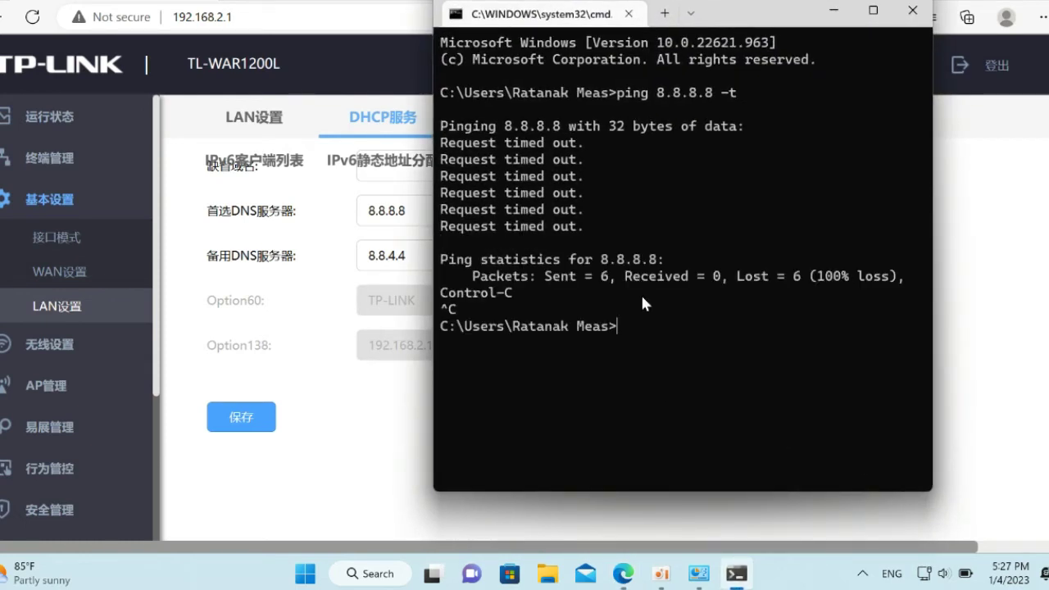
pyautogui.write('ping 8.8.8.8 -t')
pyautogui.press('Return')
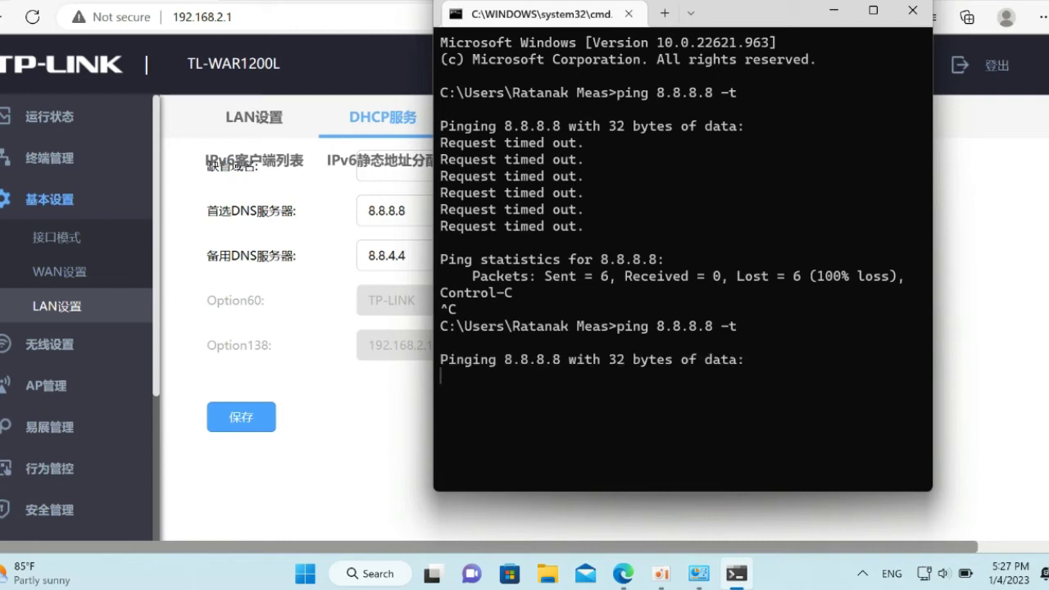
pyautogui.click(70, 346)
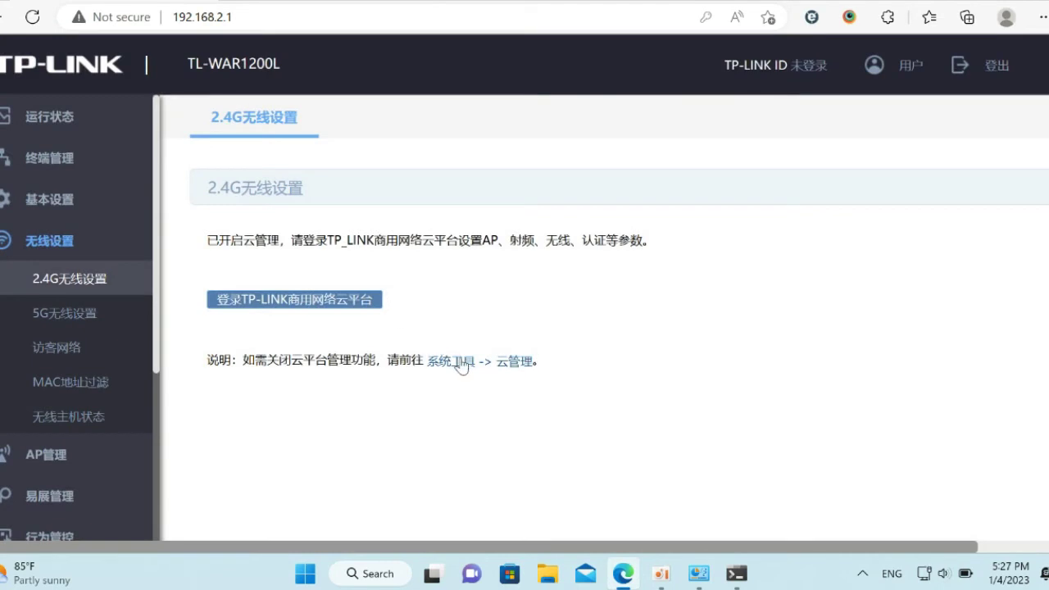
# - Switch off cloud management, save and confirm the change
pyautogui.click(463, 360)
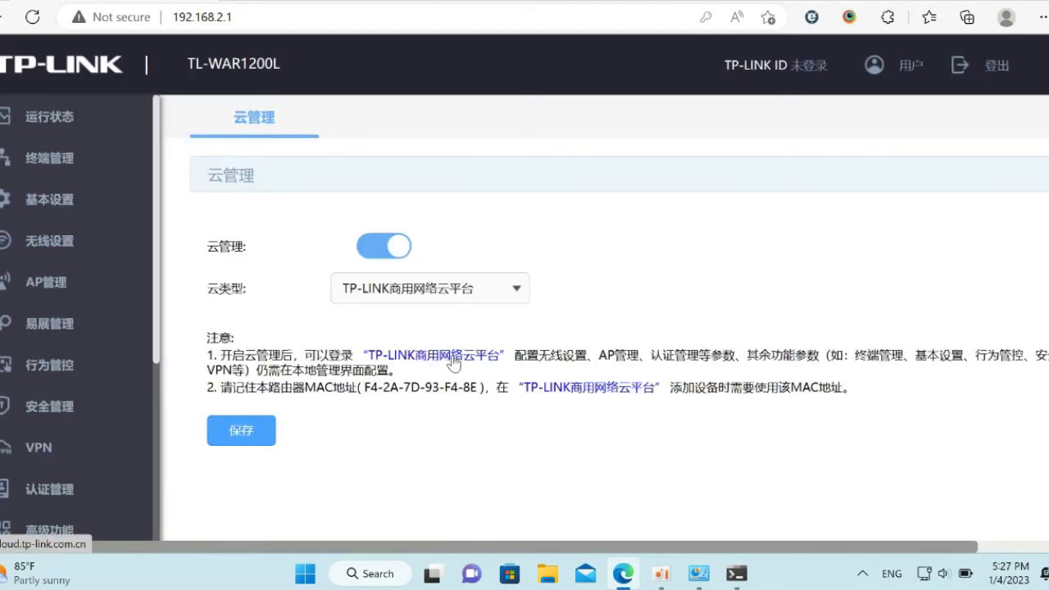
pyautogui.click(370, 241)
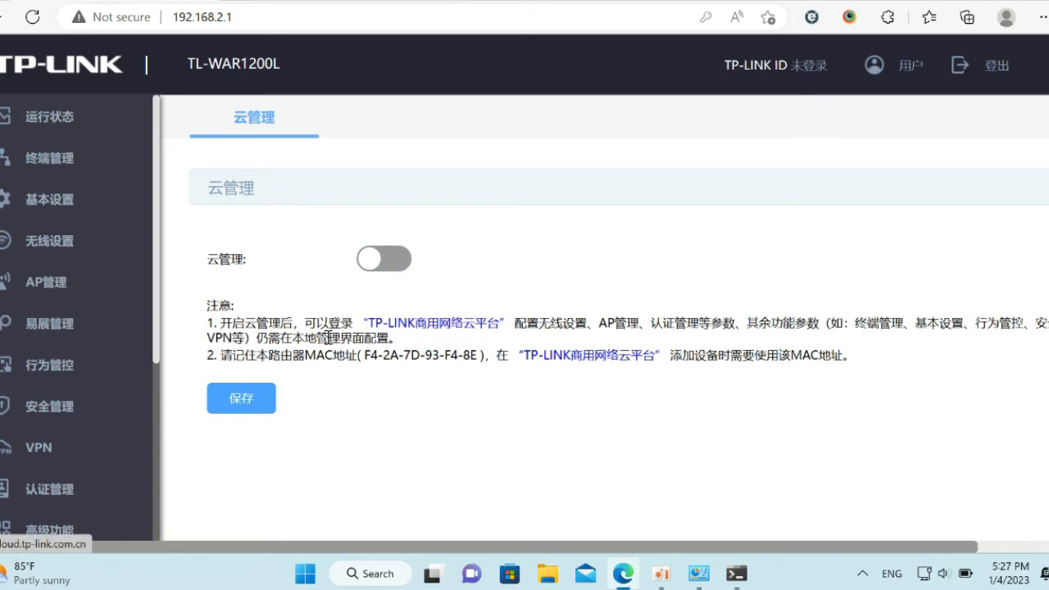
pyautogui.click(235, 401)
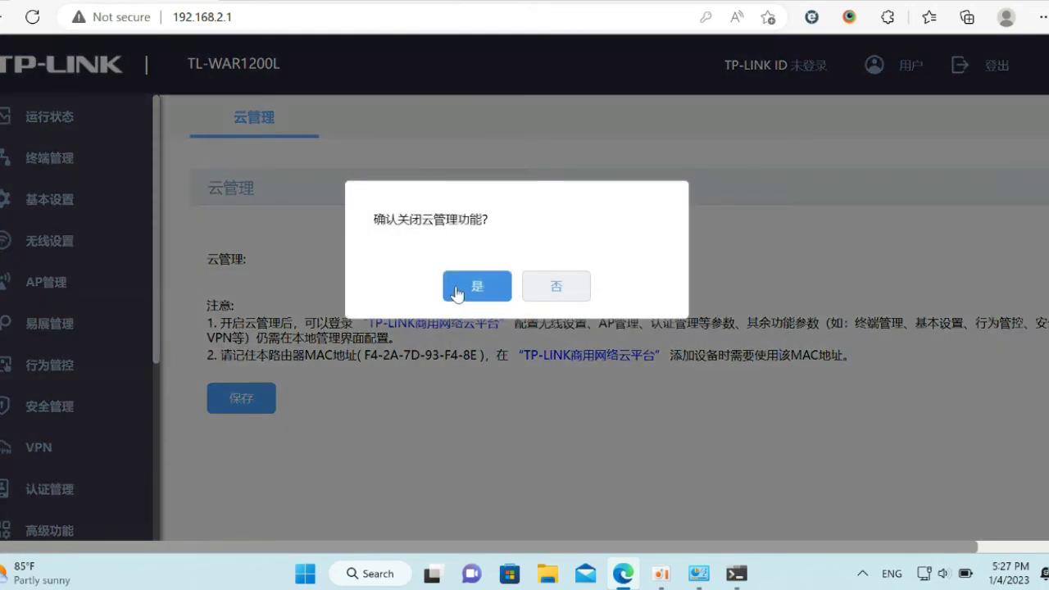
pyautogui.click(457, 289)
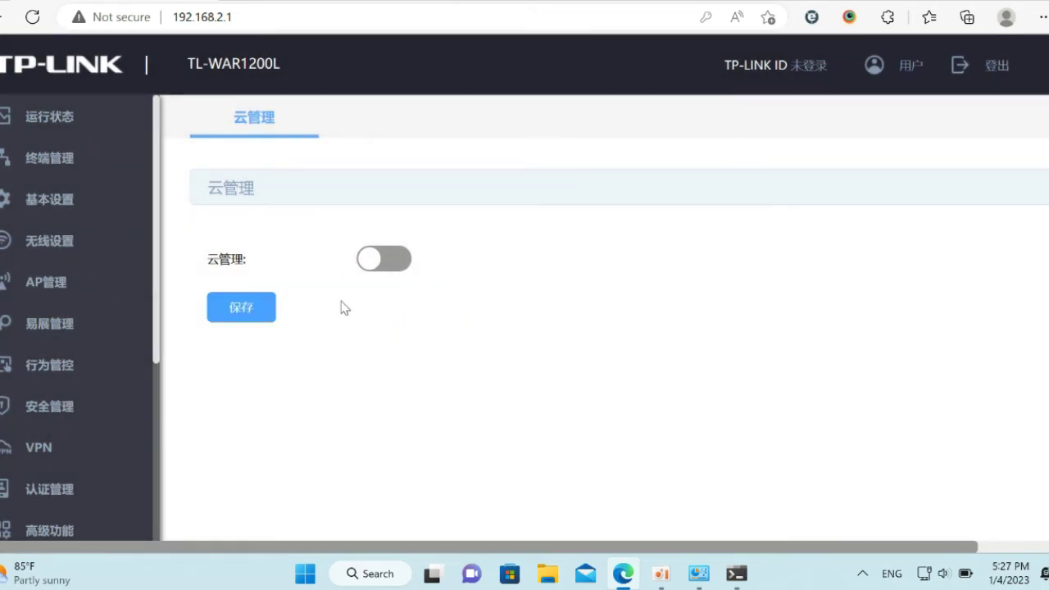
pyautogui.click(25, 204)
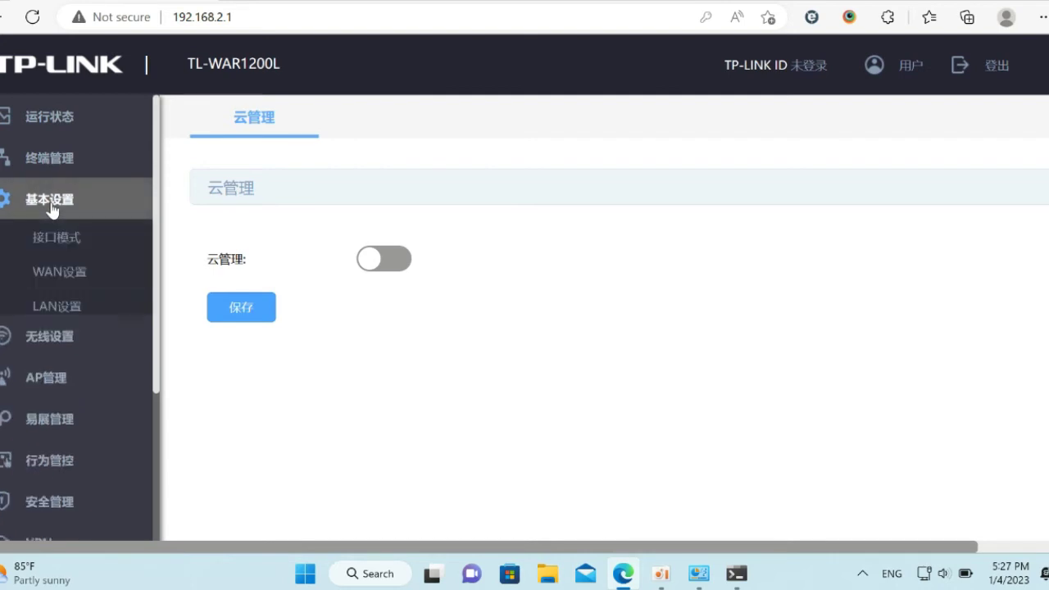
pyautogui.click(49, 344)
# - Rename the 2.4G network from TP-LINK_F48E to MG-8205
pyautogui.click(42, 277)
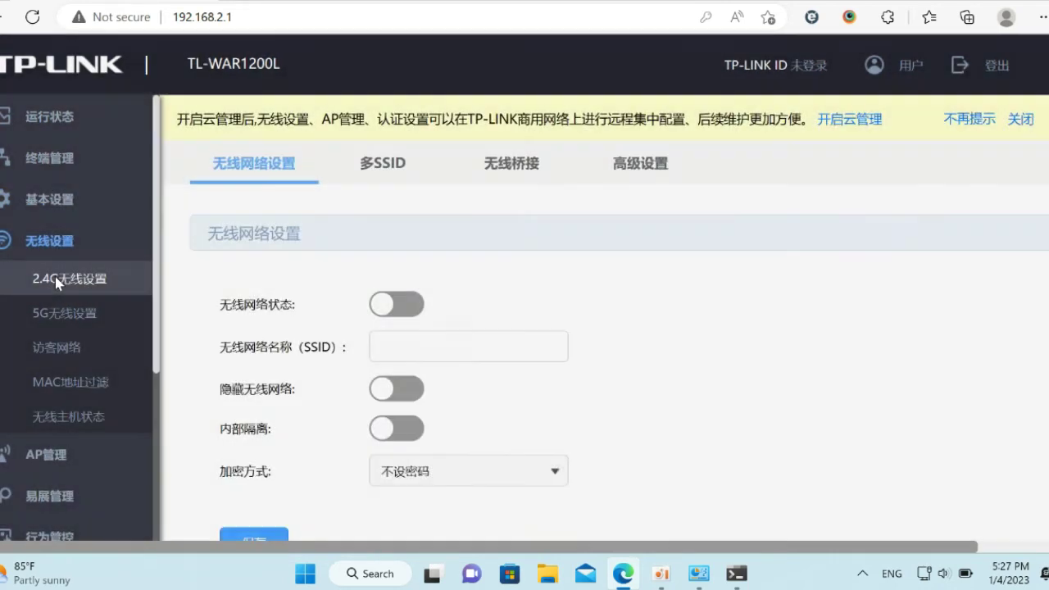
pyautogui.moveTo(478, 347); pyautogui.dragTo(164, 369)
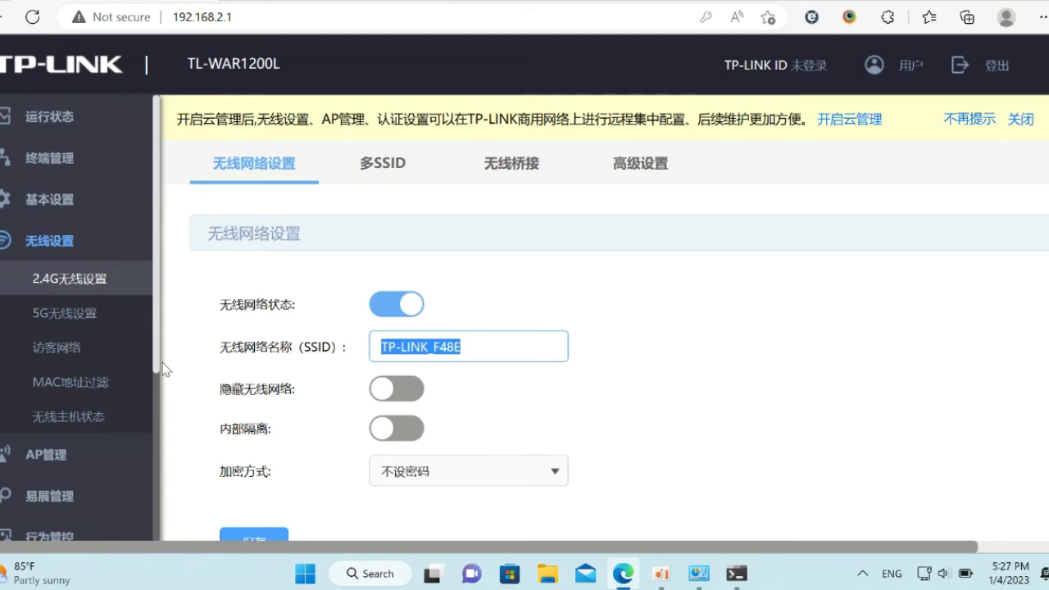
pyautogui.write('MG-')
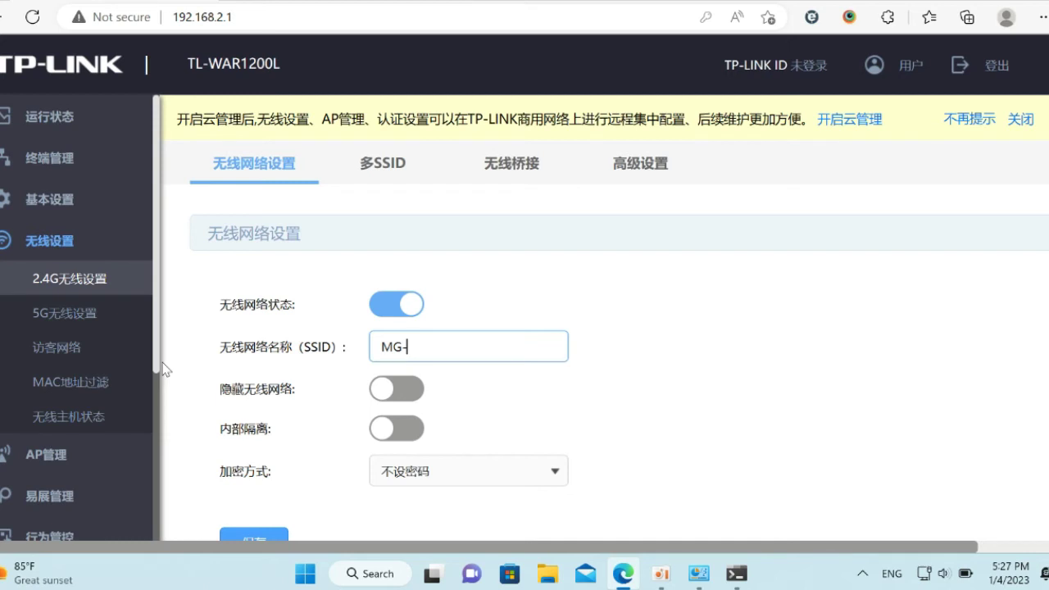
pyautogui.write('8205')
pyautogui.scroll(-2, 963, 271)
pyautogui.scroll(-1, 1046, 340)
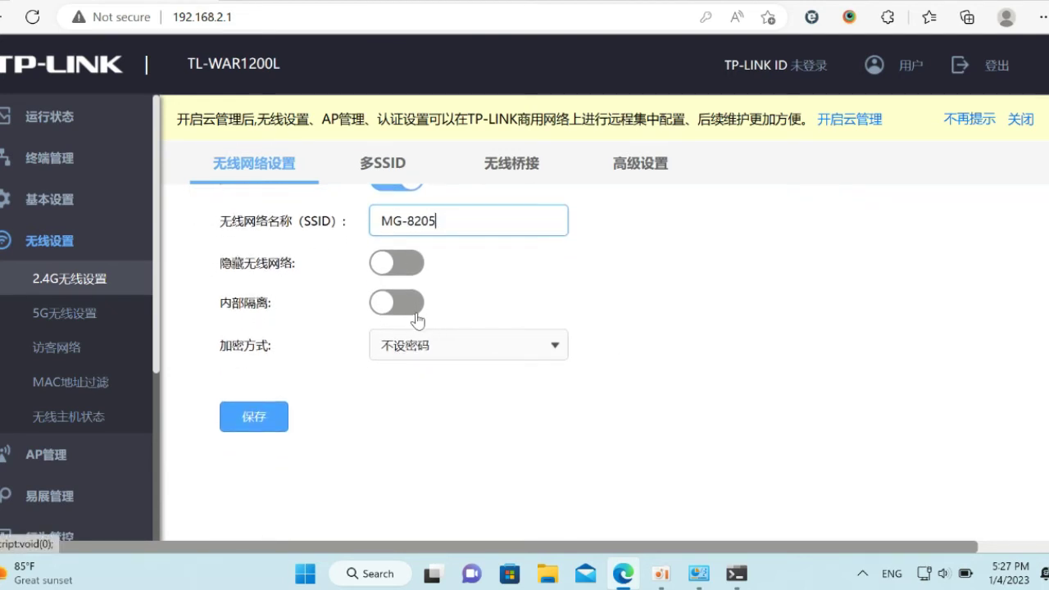
# - Secure 2.4G with WPA-PSK/WPA2-PSK and a password, and save the settings
pyautogui.click(452, 351)
pyautogui.click(450, 418)
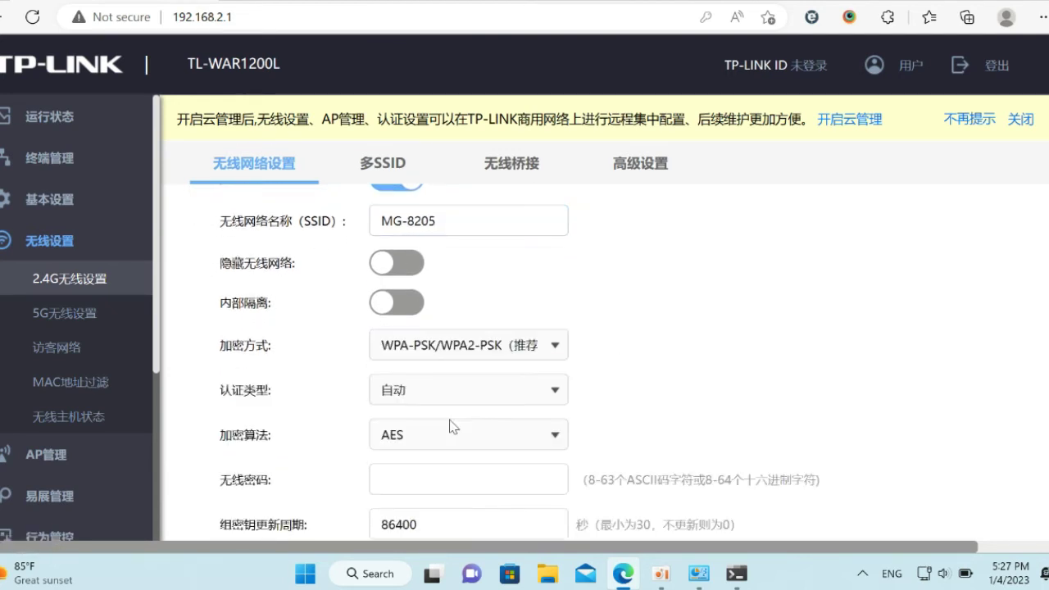
pyautogui.scroll(-4, 525, 360)
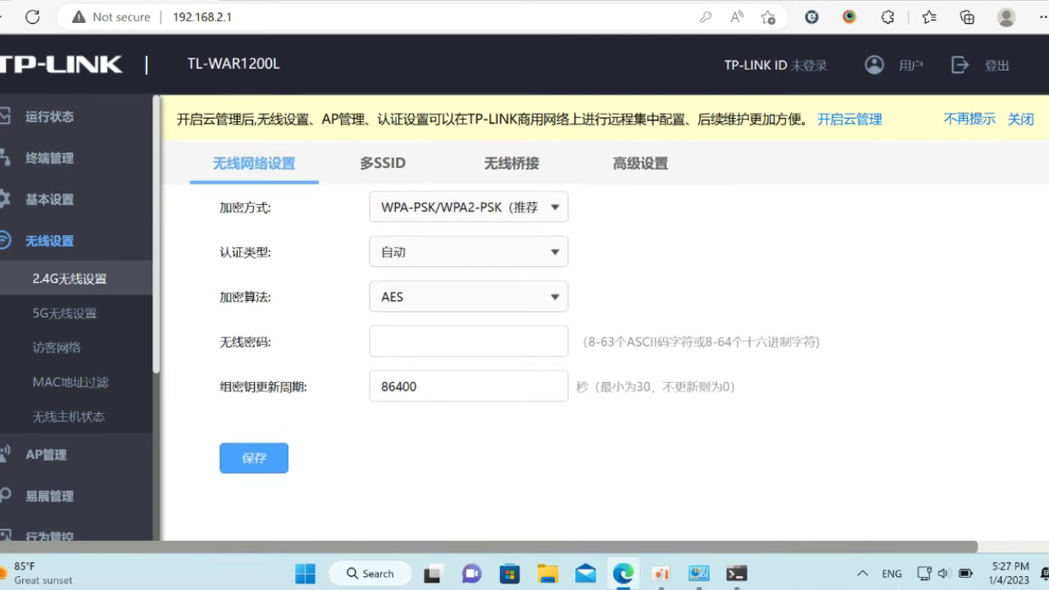
pyautogui.click(457, 347)
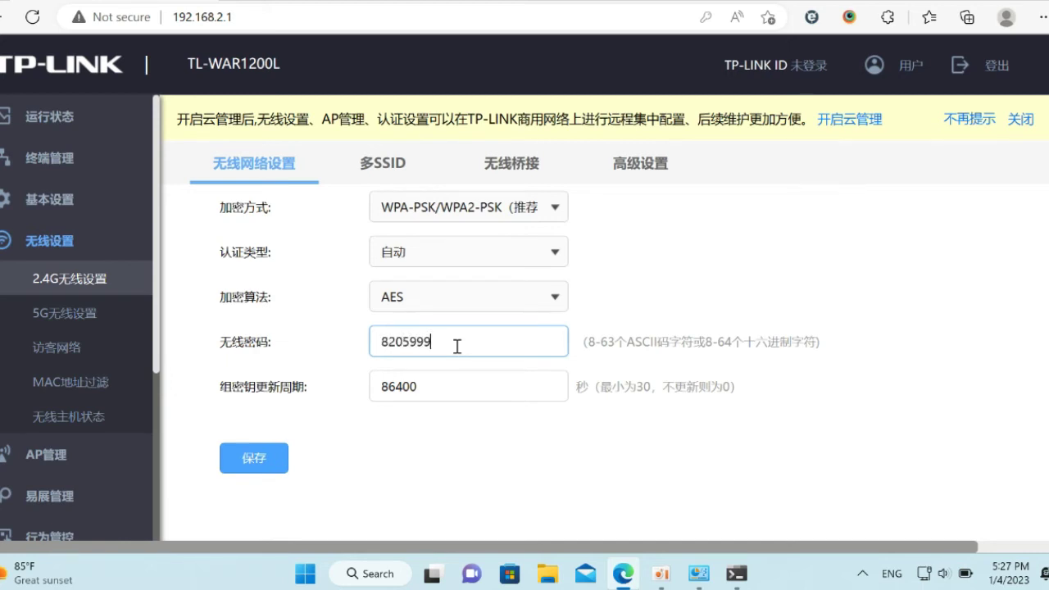
pyautogui.click(264, 458)
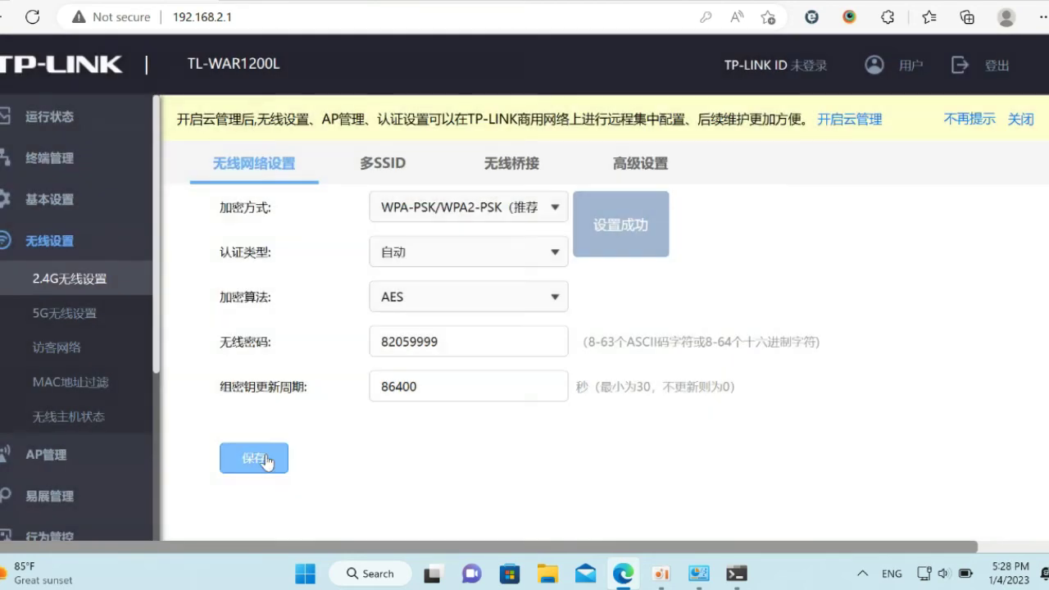
pyautogui.click(99, 312)
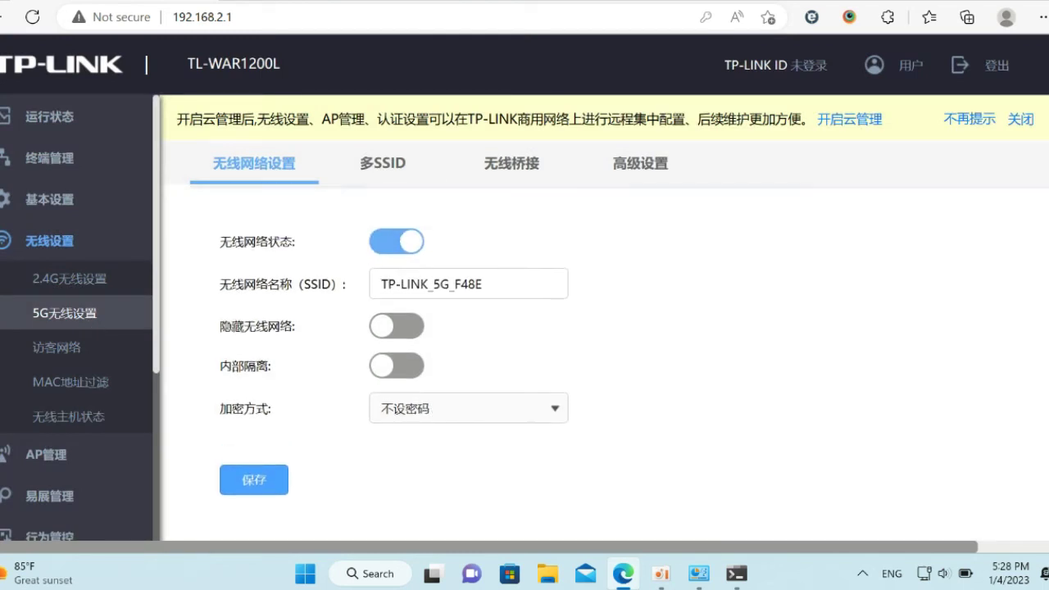
# - Rename the 5G network from TP-LINK to MG-8205_5G
pyautogui.press('BackSpace')
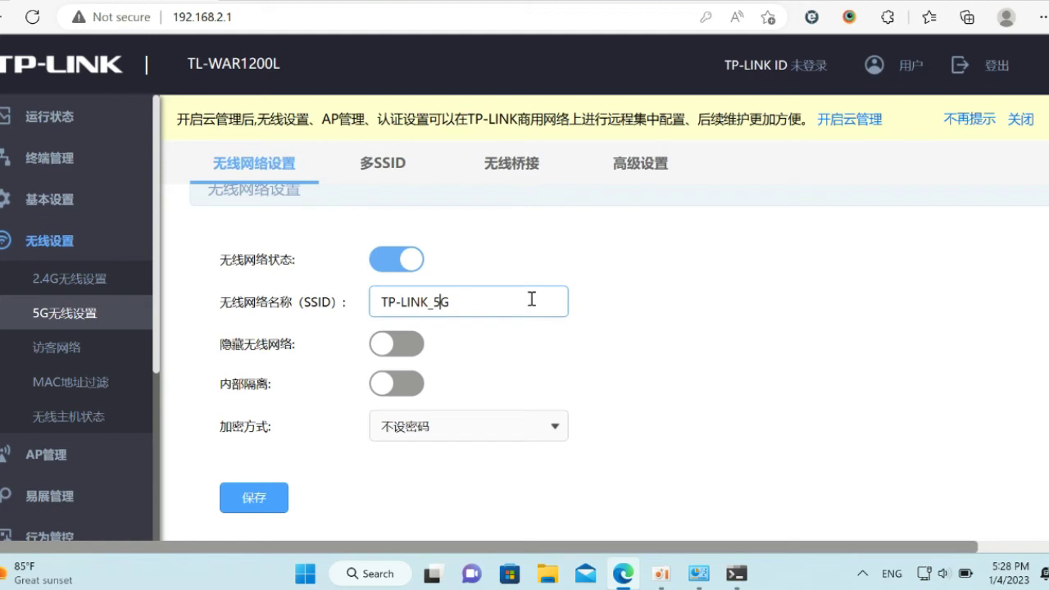
pyautogui.press('BackSpace')
pyautogui.press('BackSpace')
pyautogui.press('BackSpace')
pyautogui.press('BackSpace')
pyautogui.press('BackSpace')
pyautogui.press('BackSpace')
pyautogui.press('BackSpace')
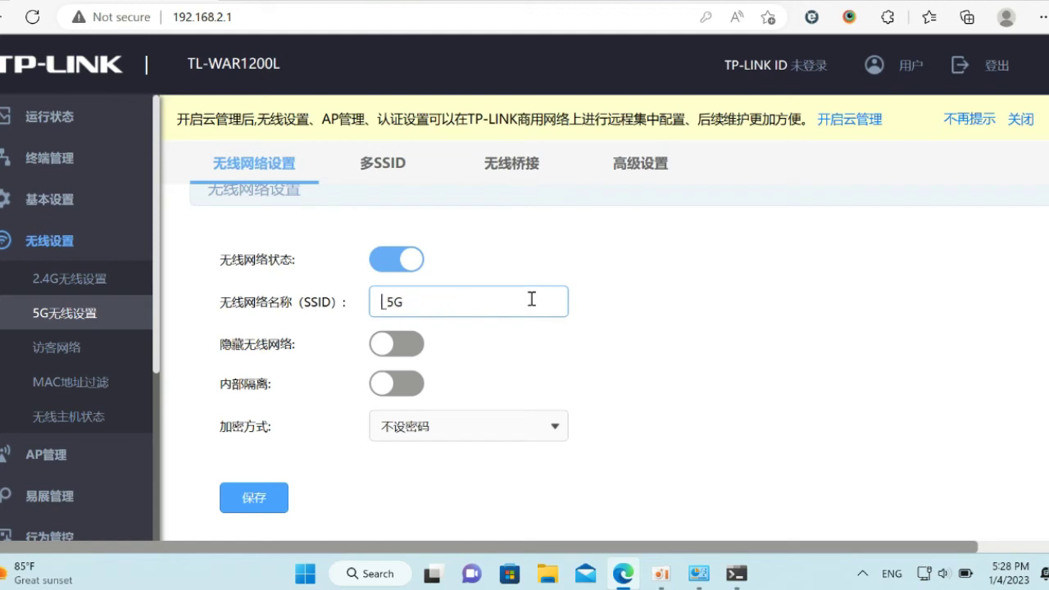
pyautogui.write('MG-8205')
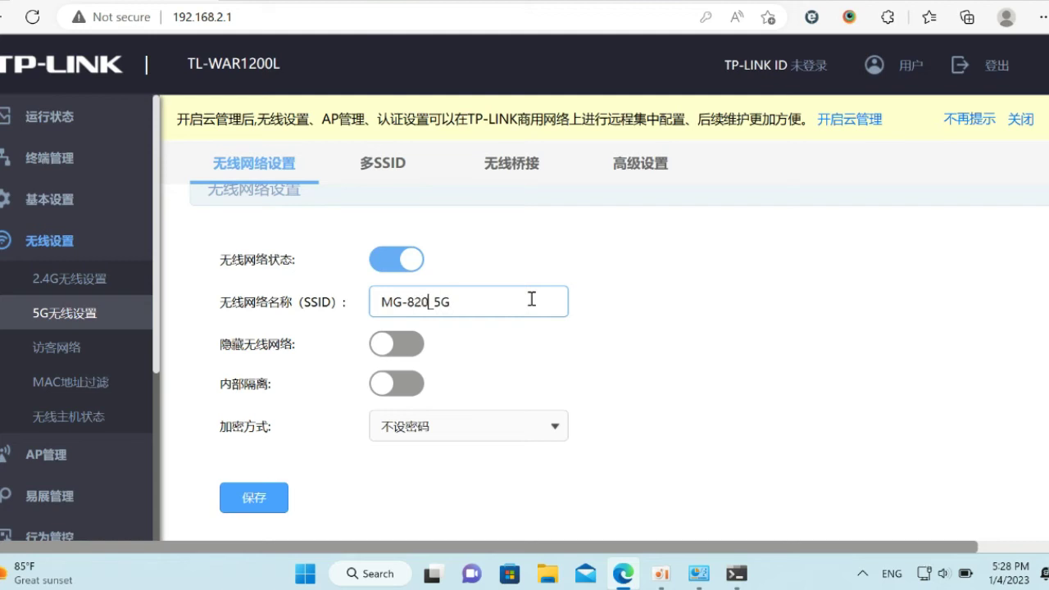
# - Secure 5G with WPA-PSK/WPA2-PSK using the saved Wi-Fi password, and save
pyautogui.click(497, 425)
pyautogui.click(484, 494)
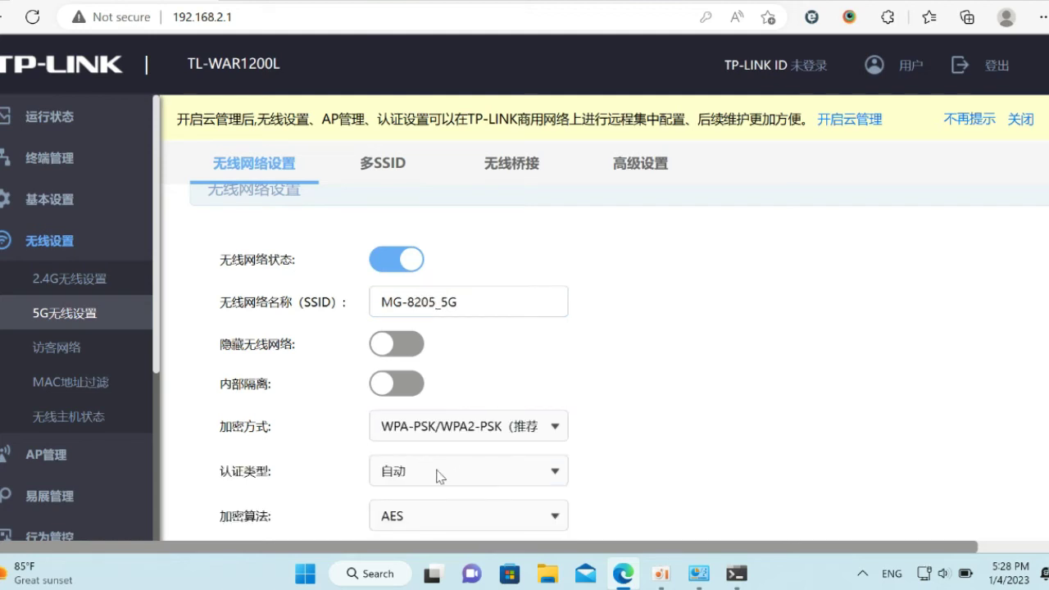
pyautogui.scroll(-2, 1048, 336)
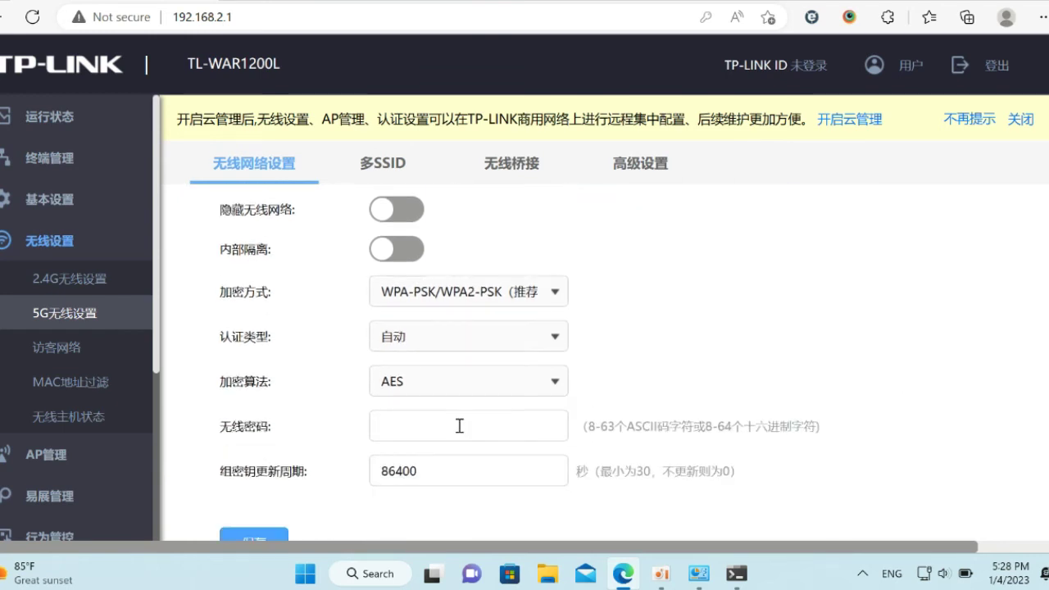
pyautogui.click(447, 428)
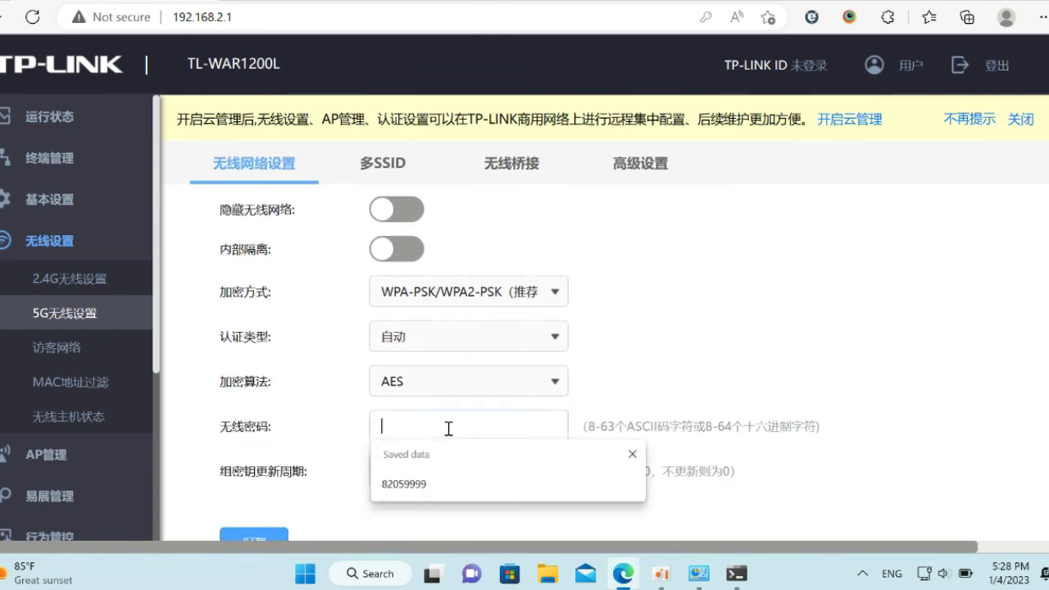
pyautogui.click(442, 491)
pyautogui.click(249, 537)
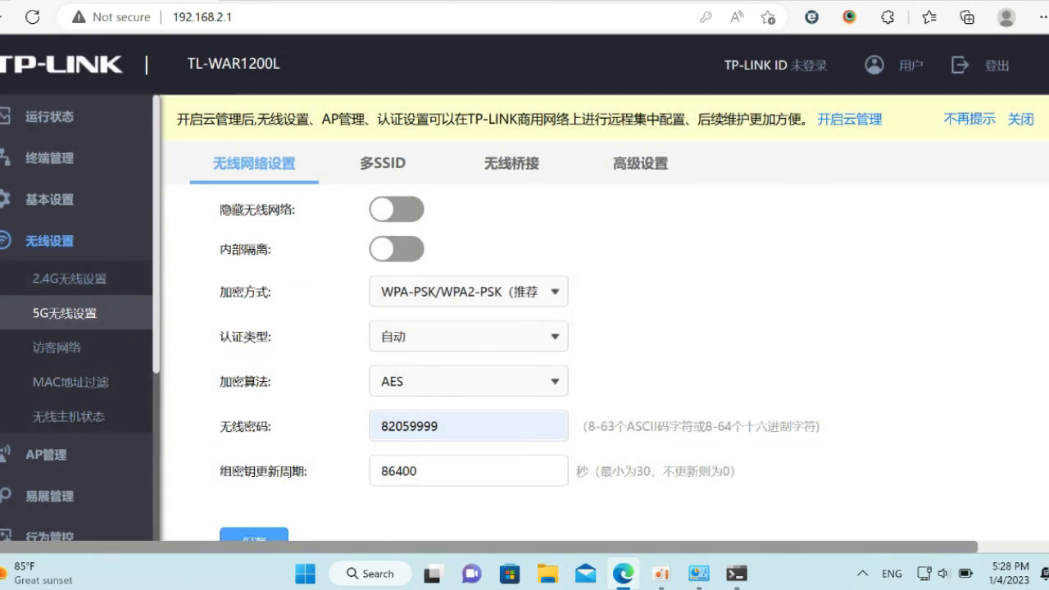
pyautogui.scroll(-1, 892, 253)
pyautogui.scroll(-2, 1048, 381)
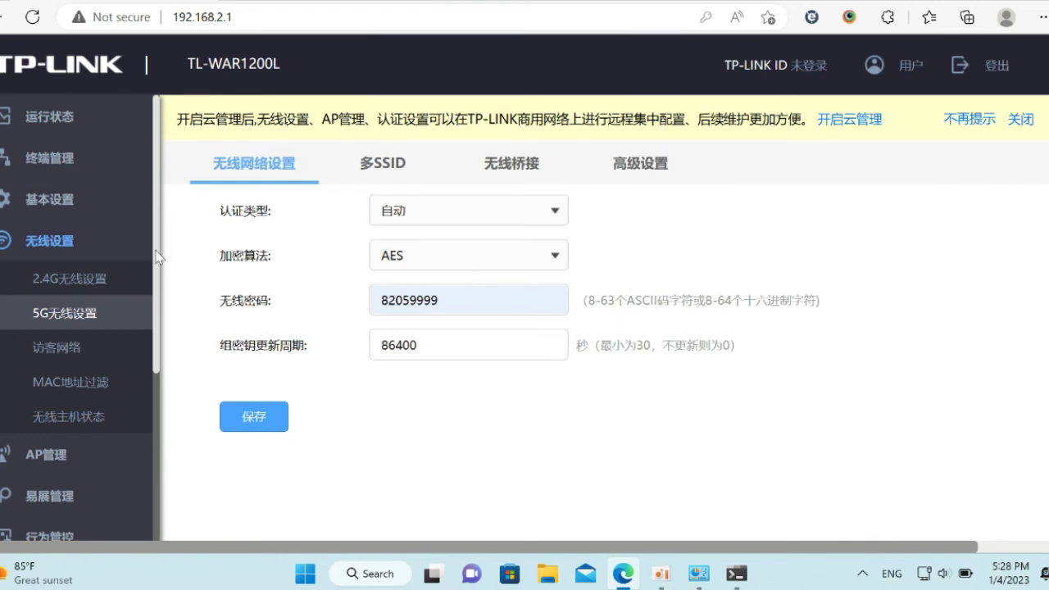
pyautogui.scroll(-4, 57, 328)
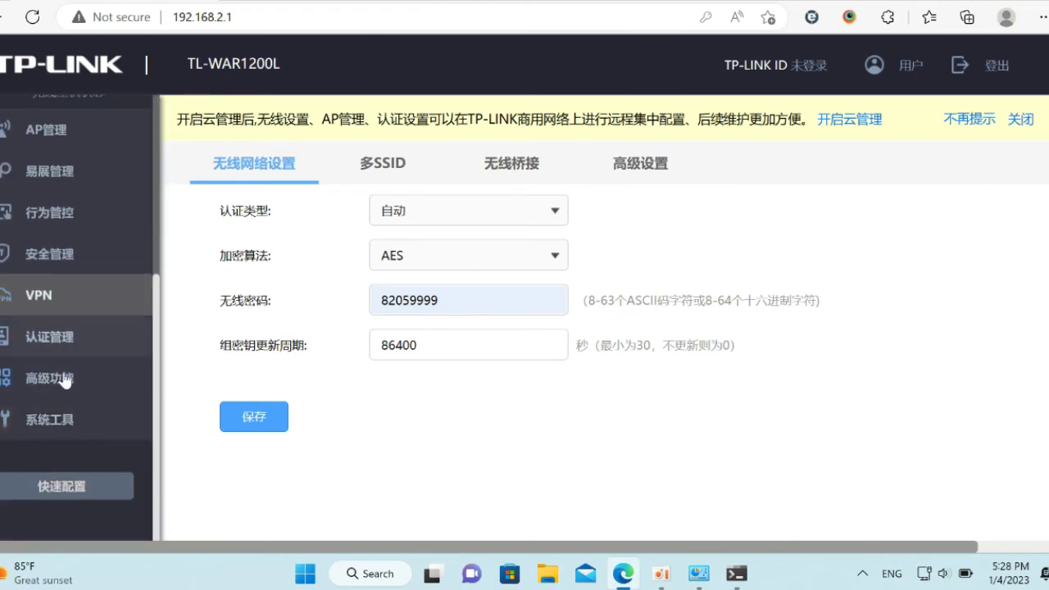
# - Turn on automatic cleaning for Monday, Wednesday, Friday and Sunday
pyautogui.click(62, 419)
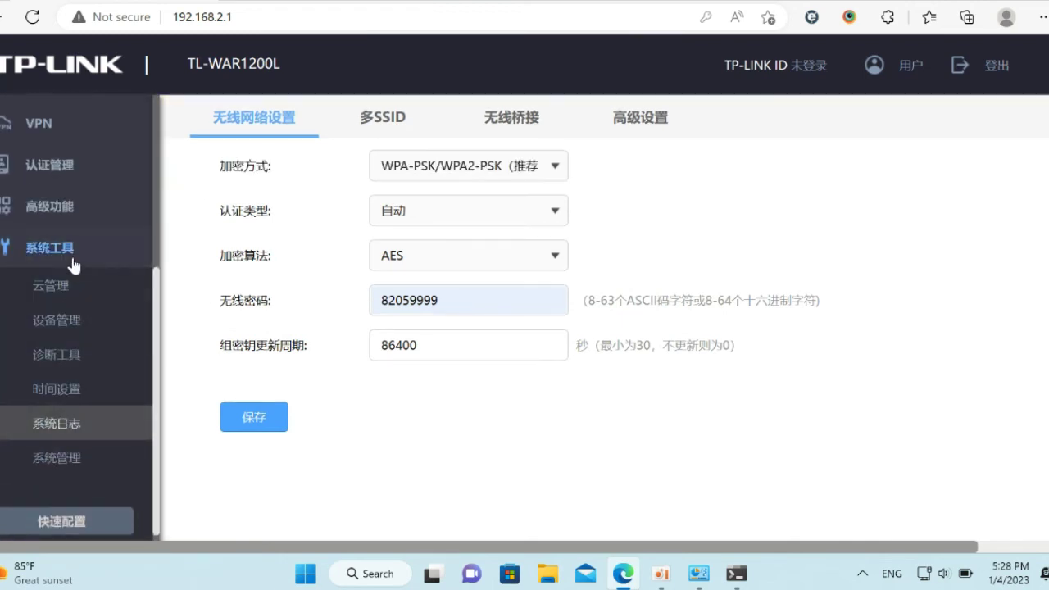
pyautogui.click(59, 320)
pyautogui.click(897, 119)
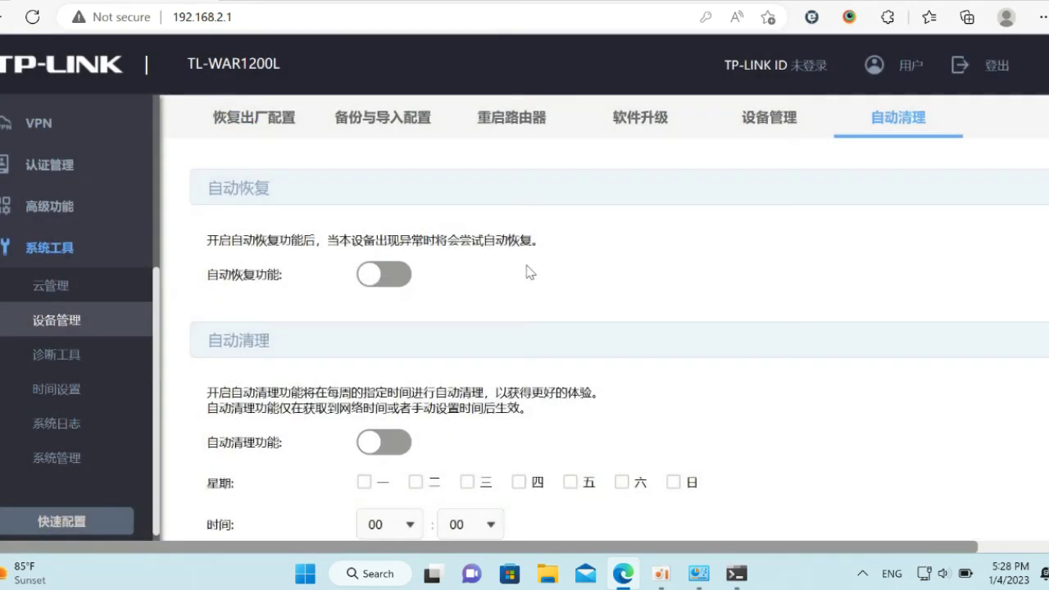
pyautogui.click(367, 282)
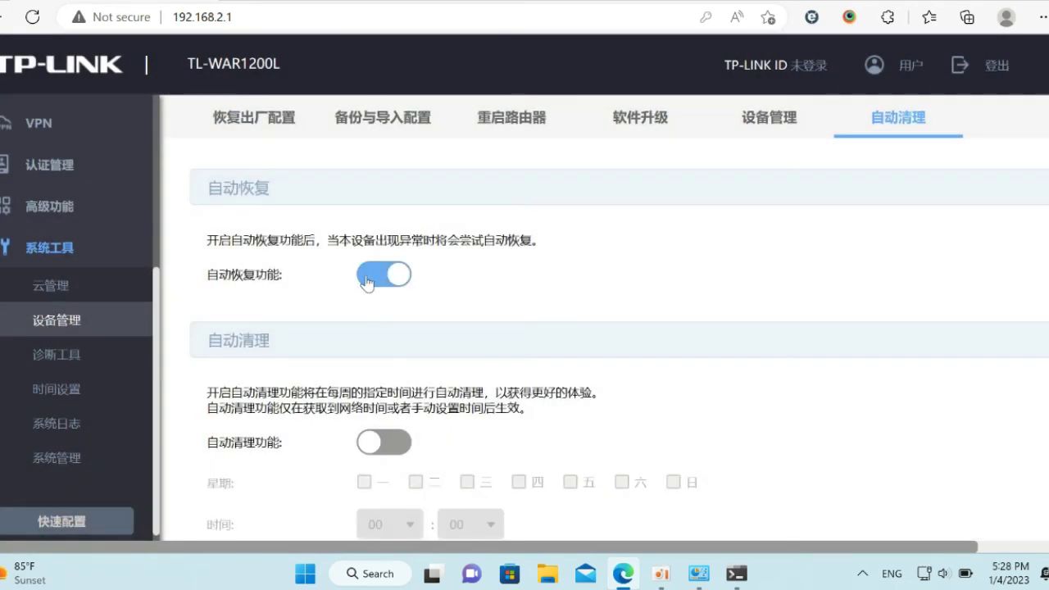
pyautogui.click(392, 453)
pyautogui.click(364, 482)
pyautogui.click(468, 483)
pyautogui.click(572, 483)
pyautogui.click(674, 483)
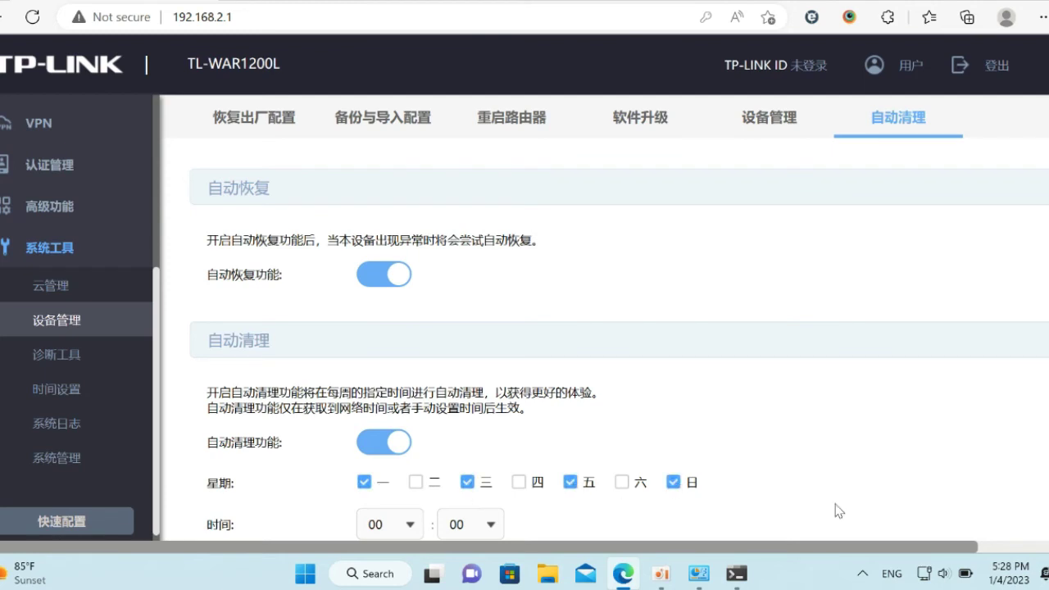
# - Set the cleaning time to 08:00 and save the schedule
pyautogui.scroll(-2, 623, 369)
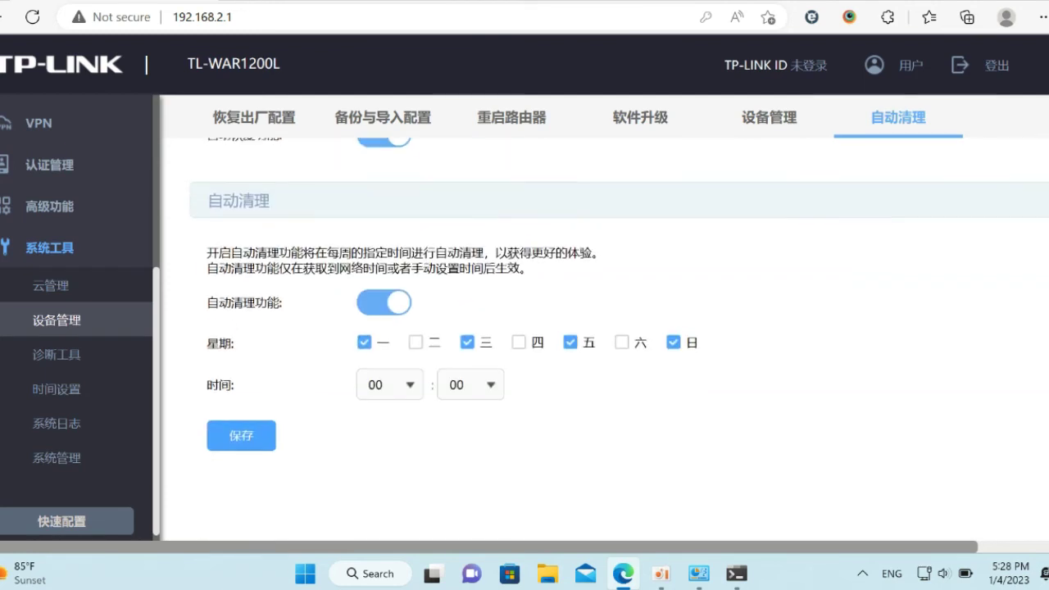
pyautogui.click(409, 386)
pyautogui.moveTo(419, 420); pyautogui.dragTo(418, 461)
pyautogui.click(383, 497)
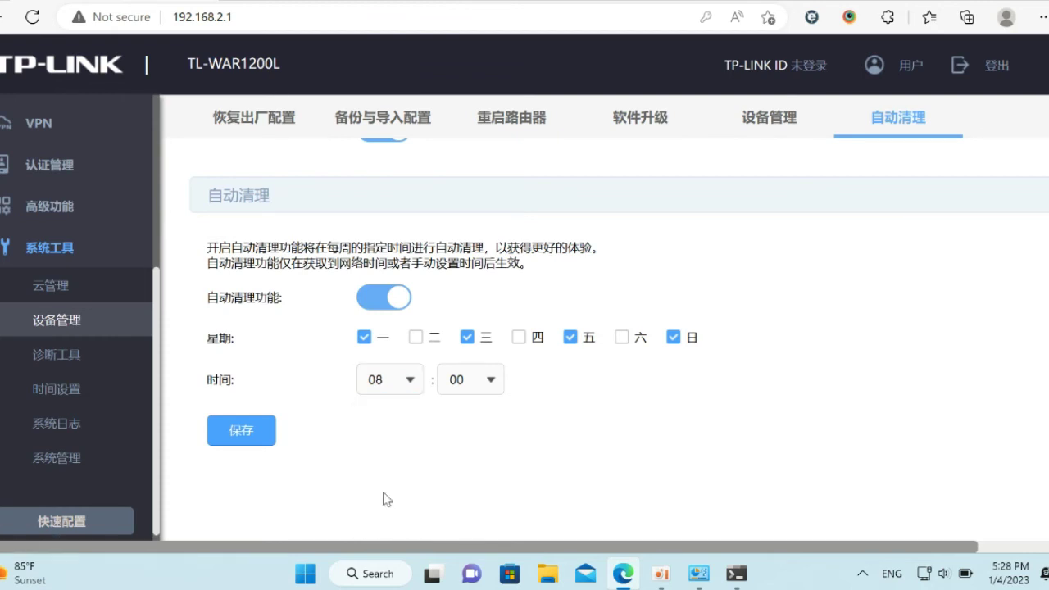
pyautogui.click(238, 431)
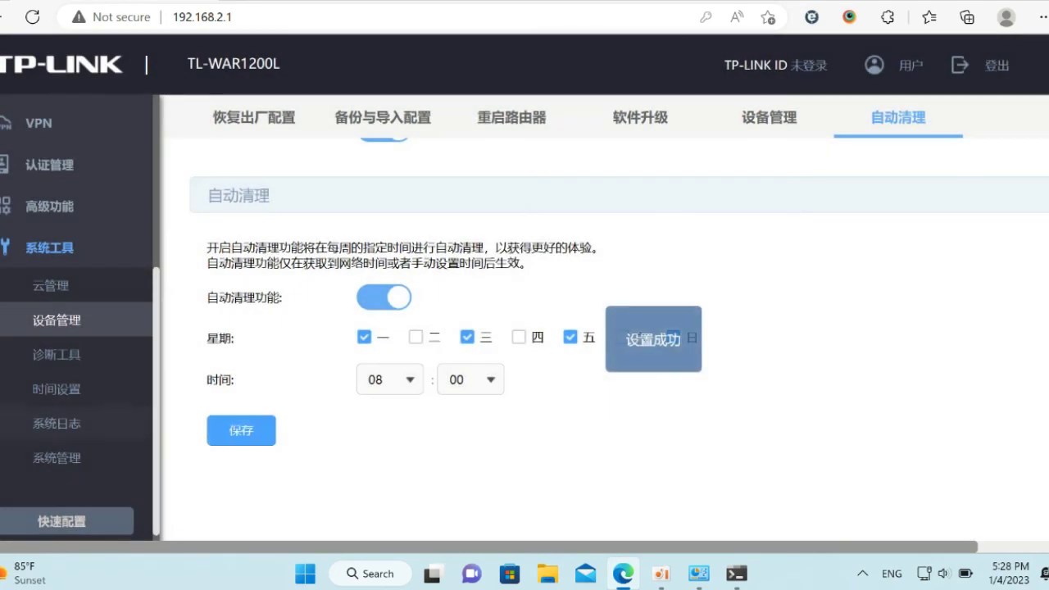
pyautogui.click(52, 458)
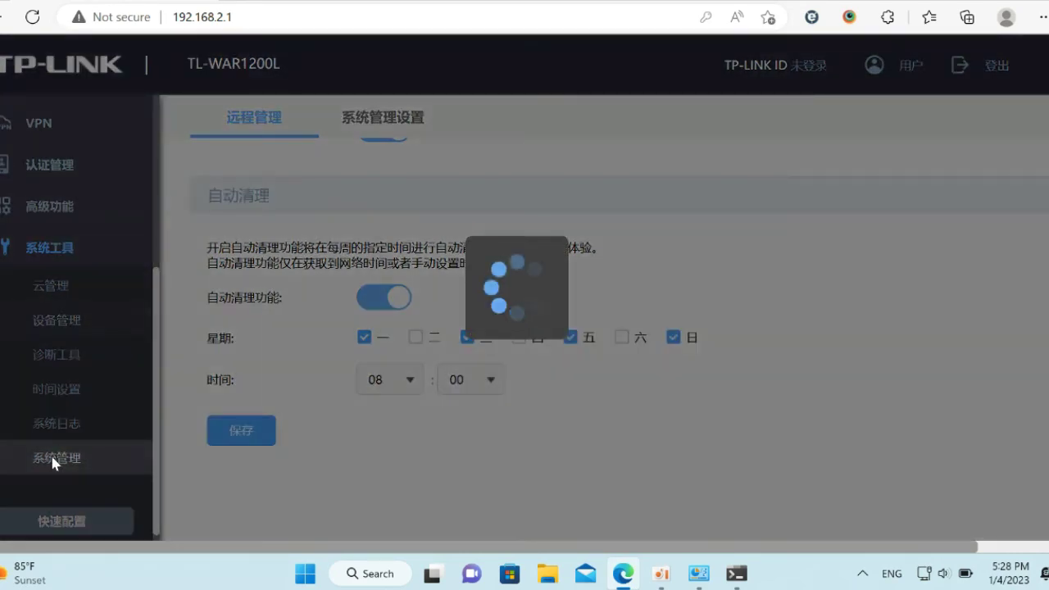
# - Add and enable a remote management rule for 203.176.132.222/32, then check the ping window
pyautogui.click(998, 207)
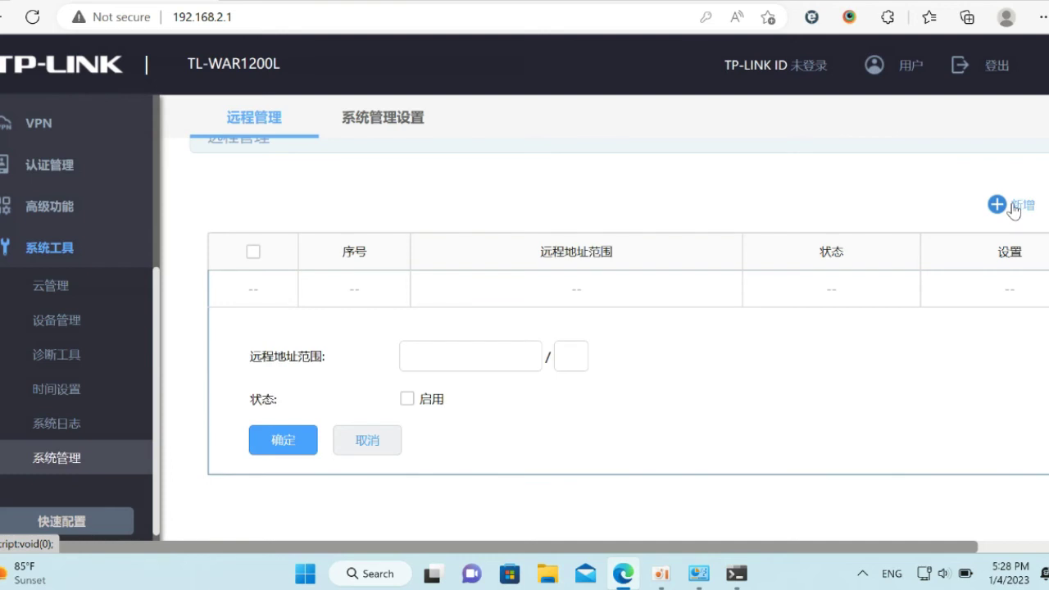
pyautogui.click(474, 361)
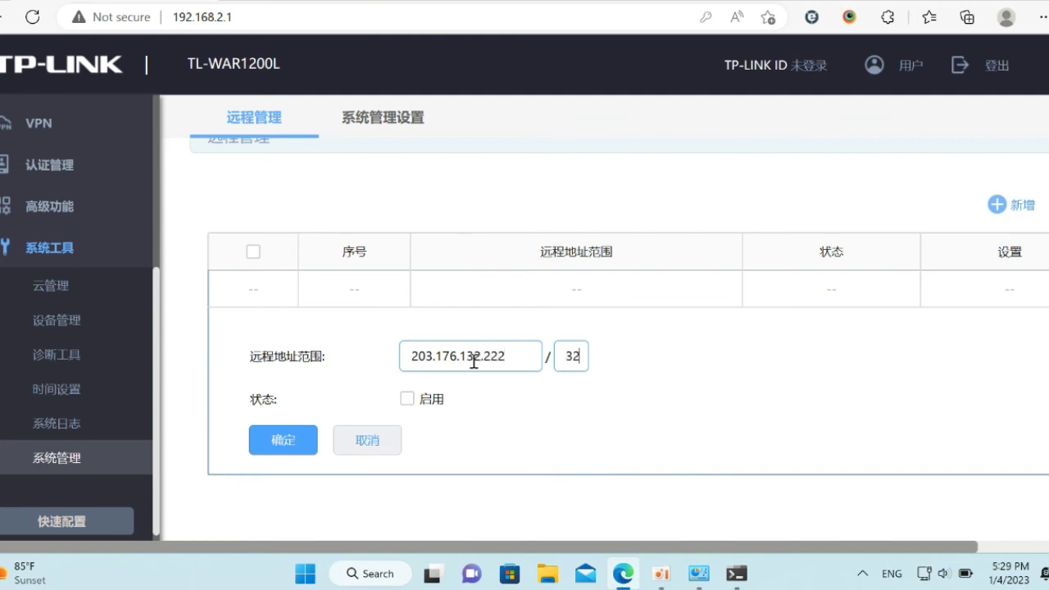
pyautogui.click(295, 447)
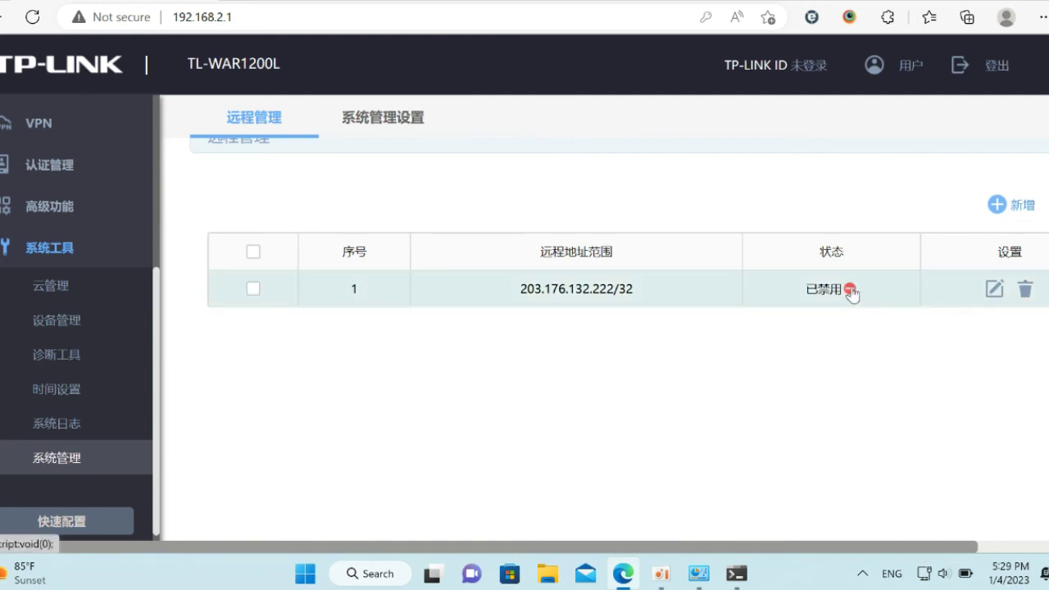
pyautogui.click(851, 291)
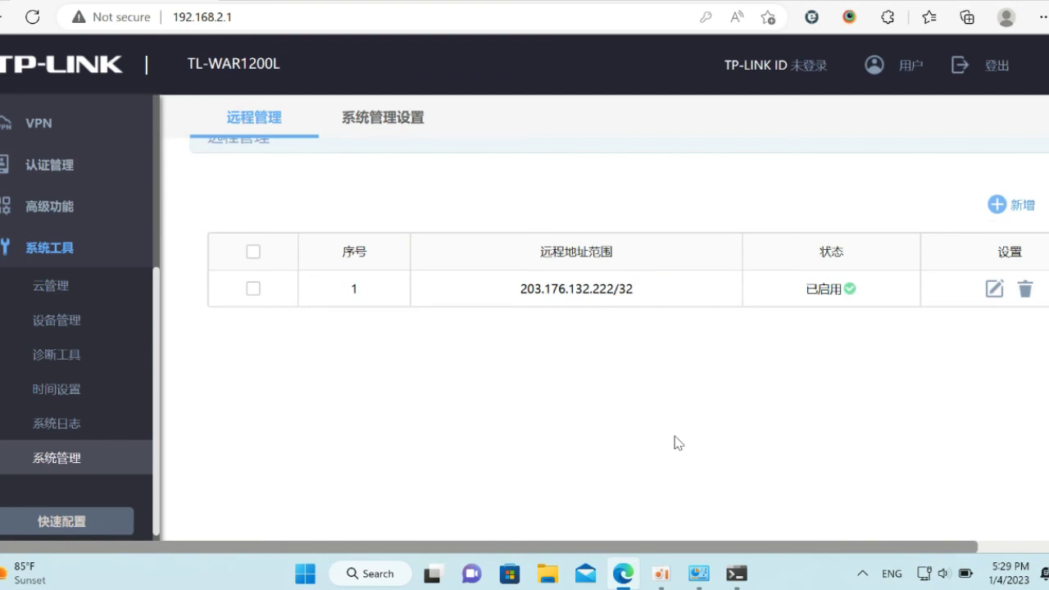
pyautogui.click(742, 577)
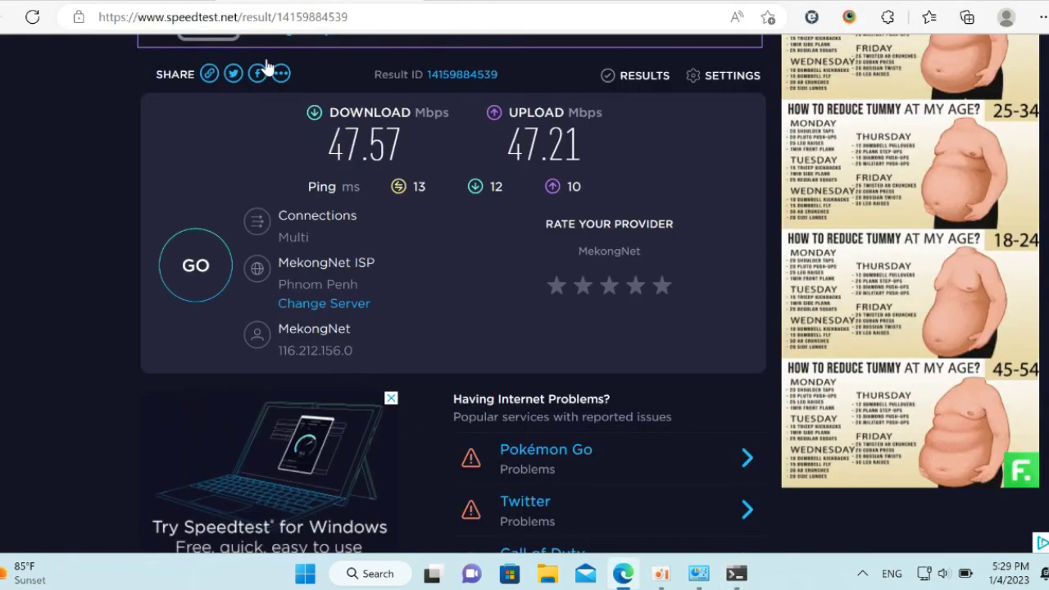
pyautogui.moveTo(240, 16); pyautogui.dragTo(545, 56)
# - Run Speedtest on MekongNet ISP Phnom Penh: 46.76 Mbps down, 47.17 Mbps up, 9 ms ping
pyautogui.press('BackSpace')
pyautogui.press('BackSpace')
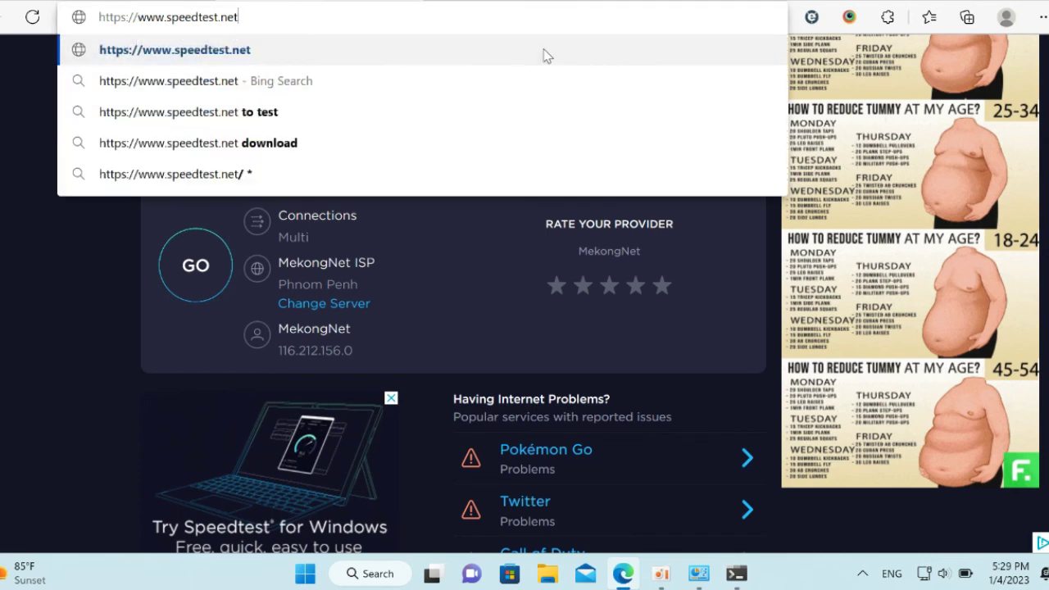
pyautogui.press('Return')
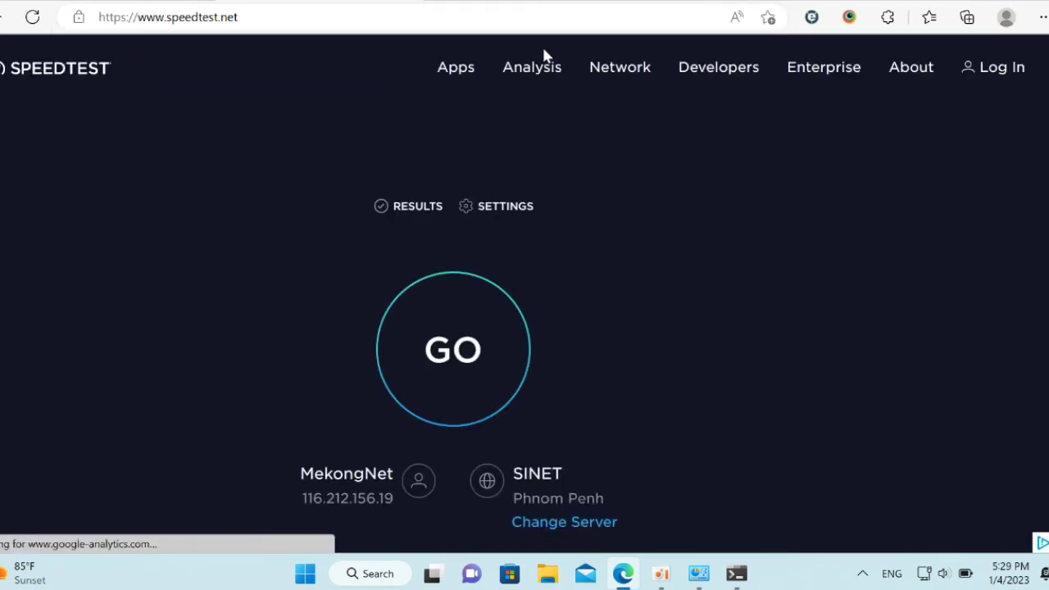
pyautogui.click(561, 522)
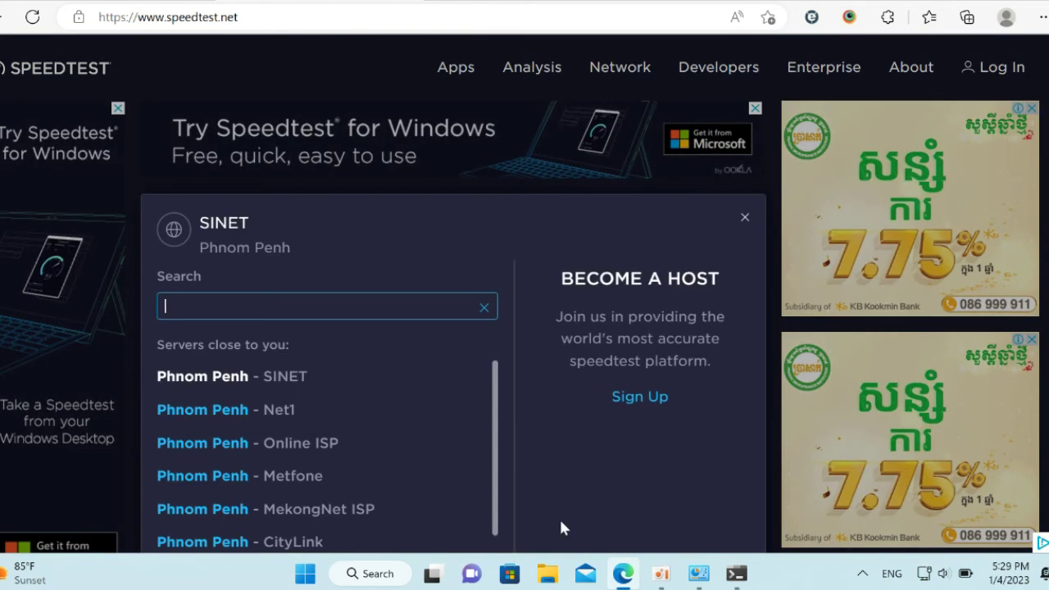
pyautogui.click(363, 508)
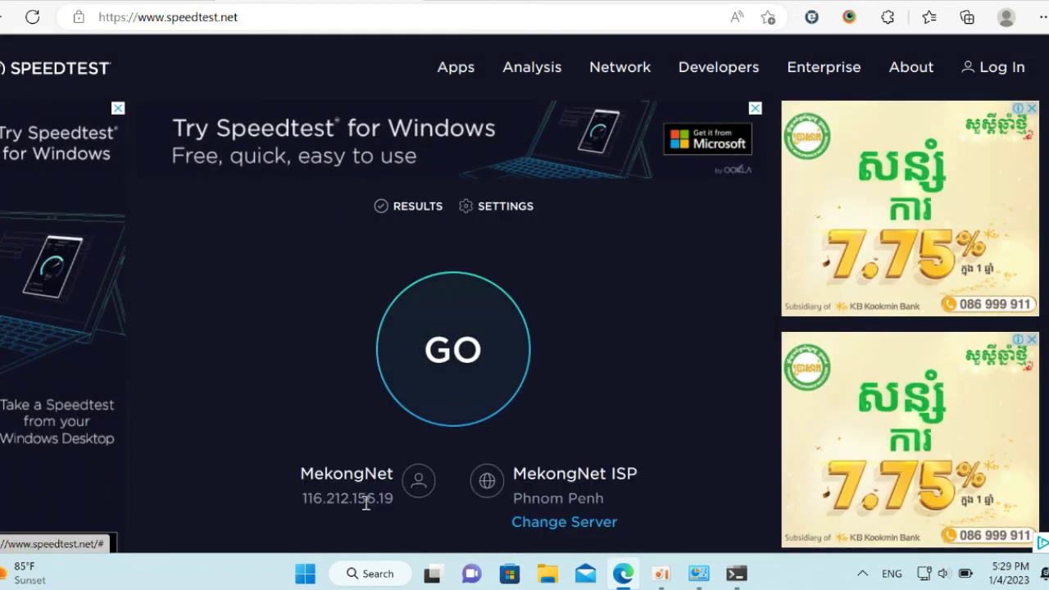
pyautogui.click(466, 351)
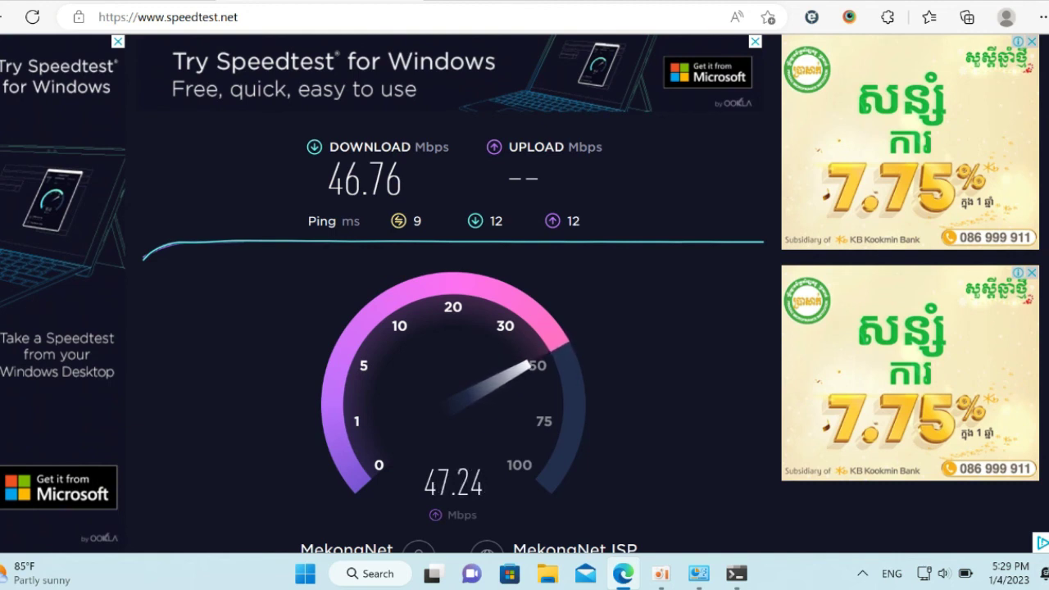
pyautogui.scroll(-1, 521, 294)
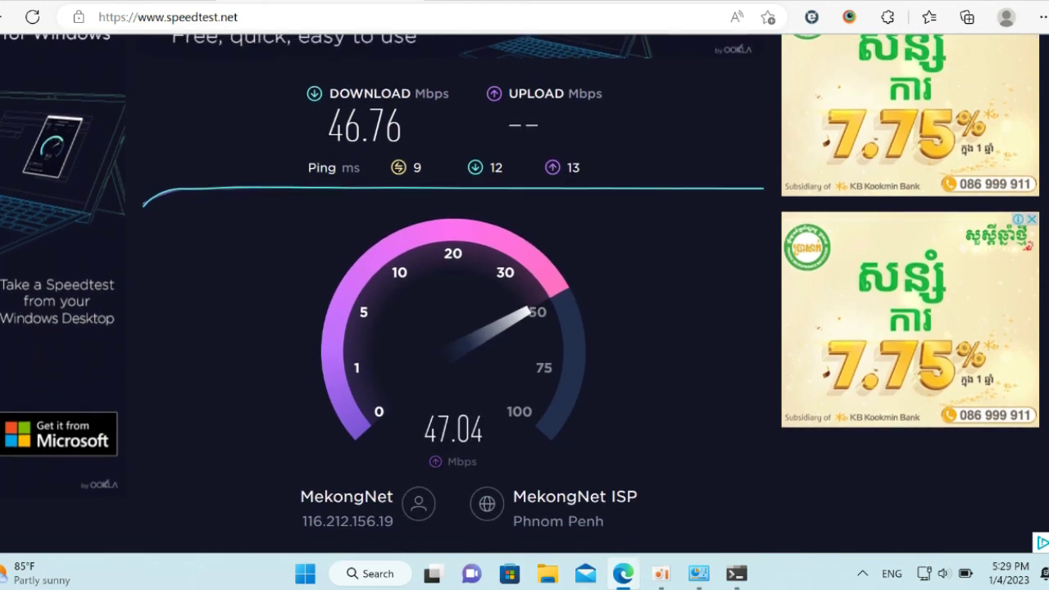
pyautogui.scroll(1, 521, 294)
pyautogui.scroll(-1, 521, 294)
pyautogui.scroll(1, 521, 293)
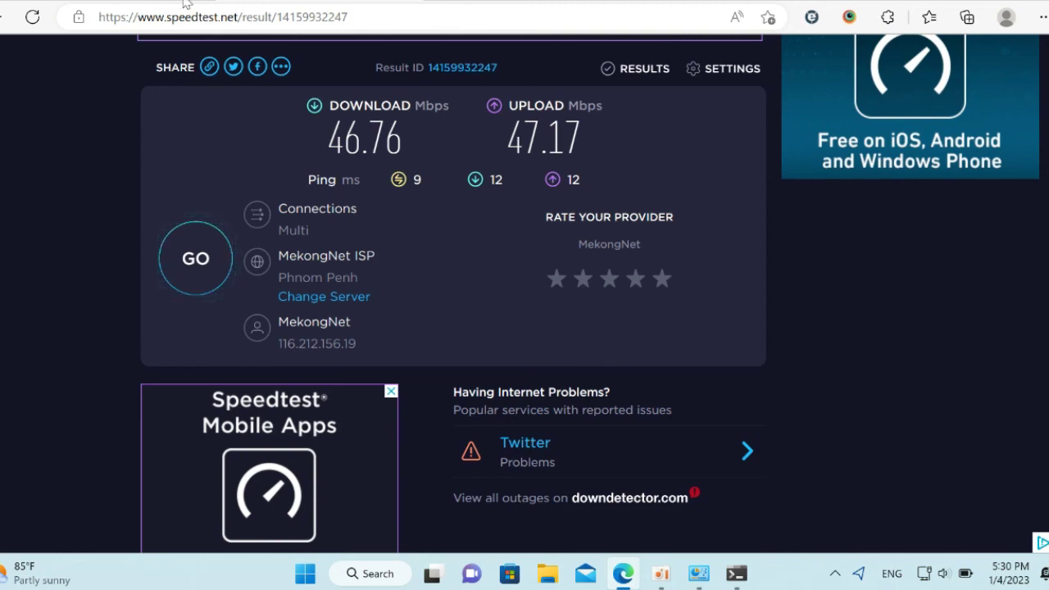
# - Open YouTube in a new tab, play the first recommended video, then pause it
pyautogui.hotkey('ctrl', 't')
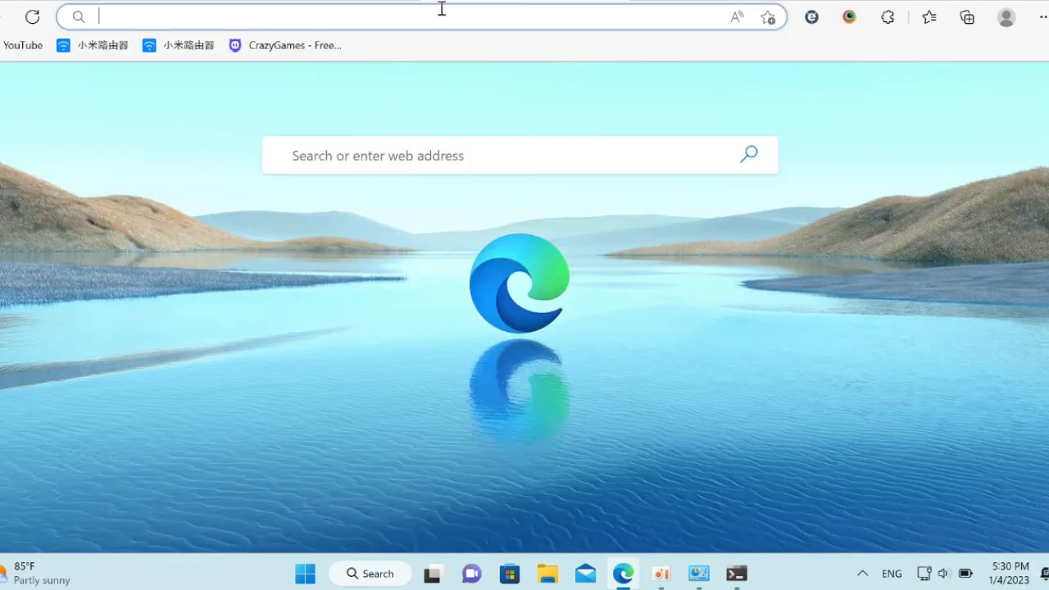
pyautogui.click(34, 46)
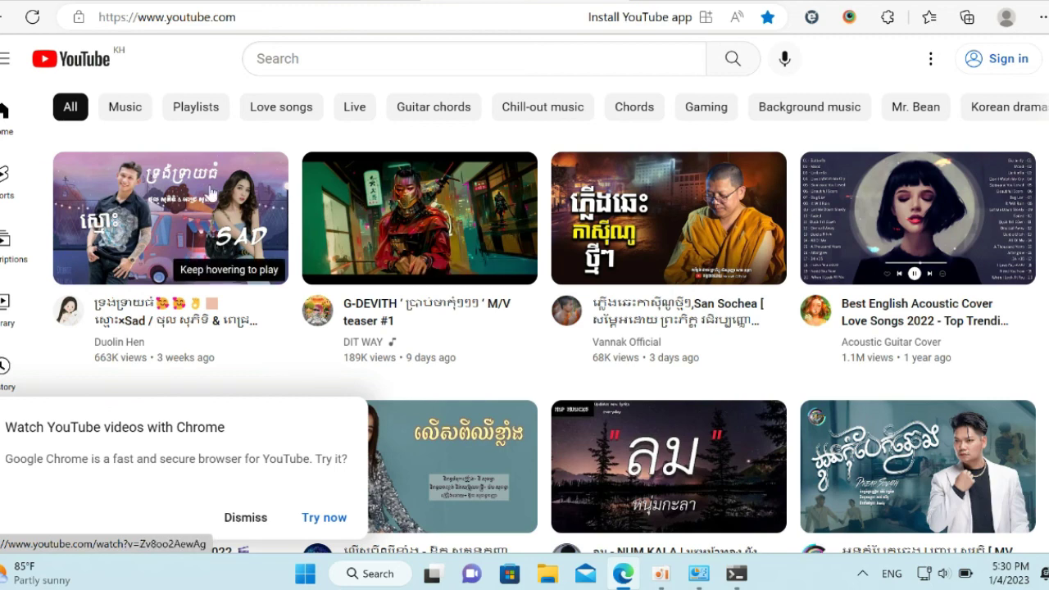
pyautogui.click(206, 188)
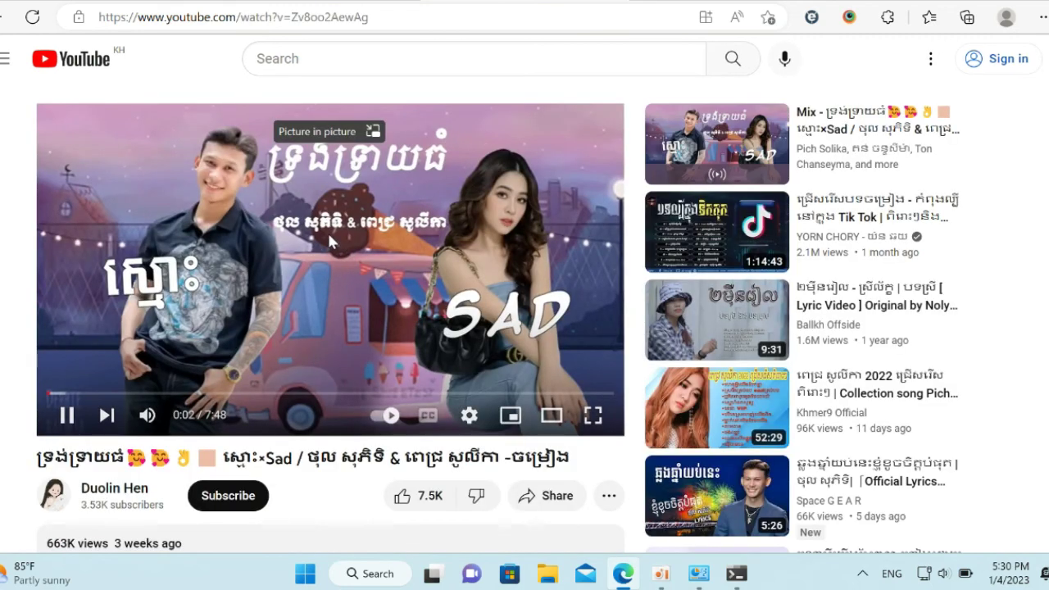
pyautogui.click(329, 240)
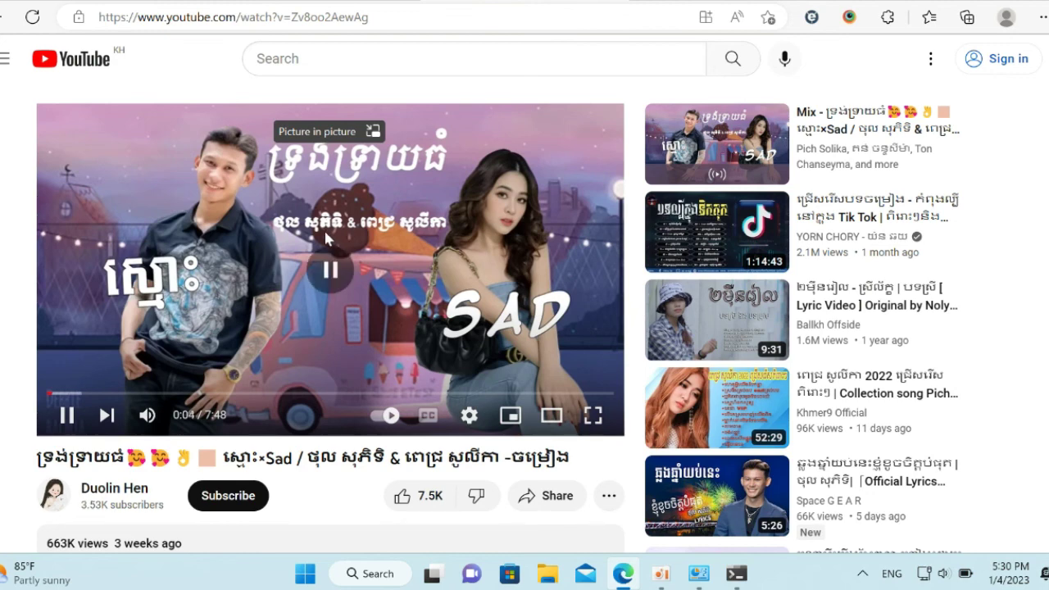